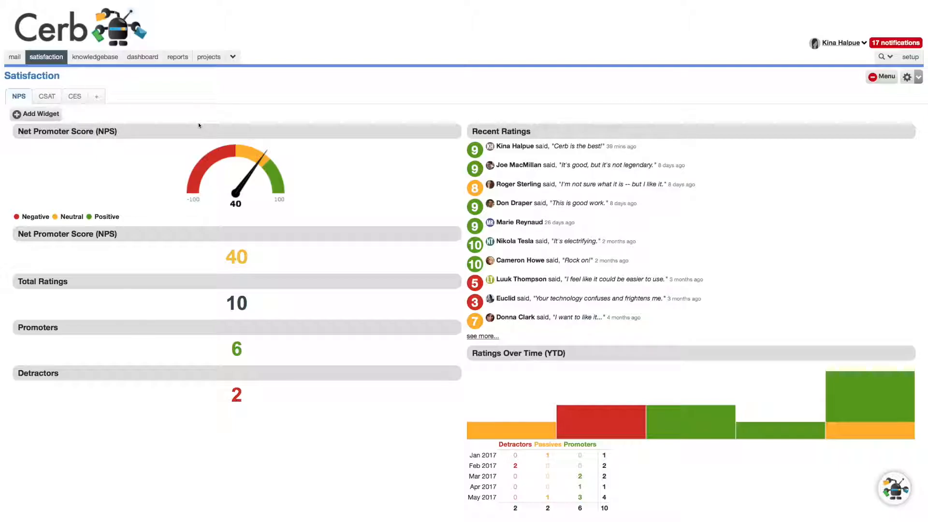
Step: View the CSAT and CES dashboards of the Satisfaction workspace
{"action": "left_click", "coordinate": [50, 99]}
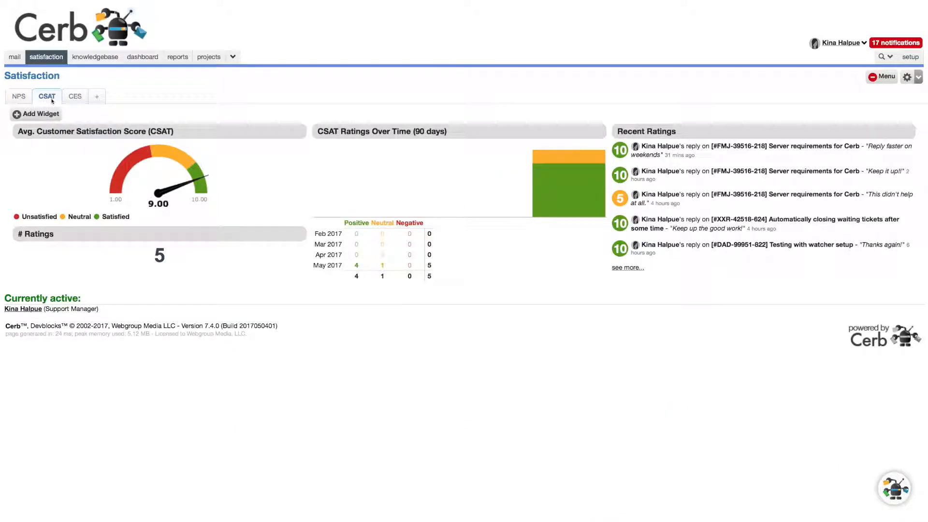
{"action": "left_click", "coordinate": [78, 100]}
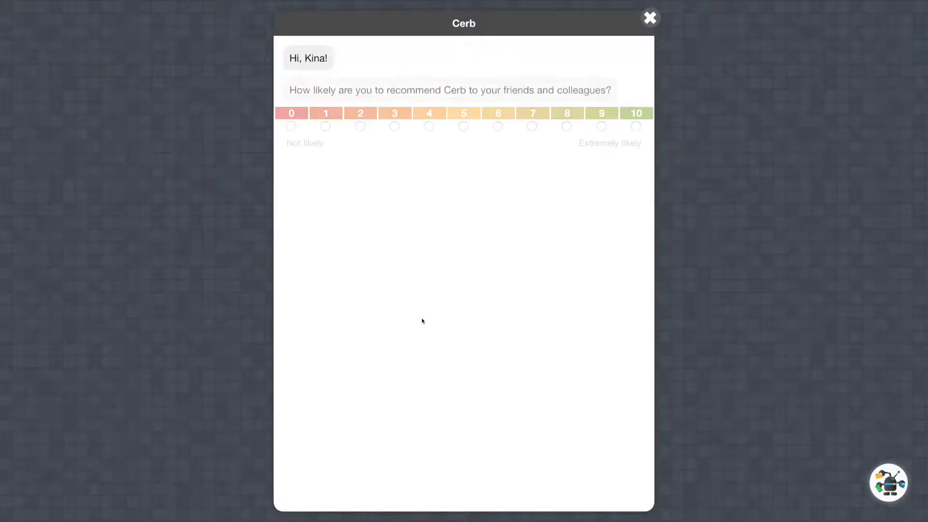
Step: Answer the recommendation survey with a rating of 9/10 and the comment "Cerb is the best!"
{"action": "left_click", "coordinate": [601, 126]}
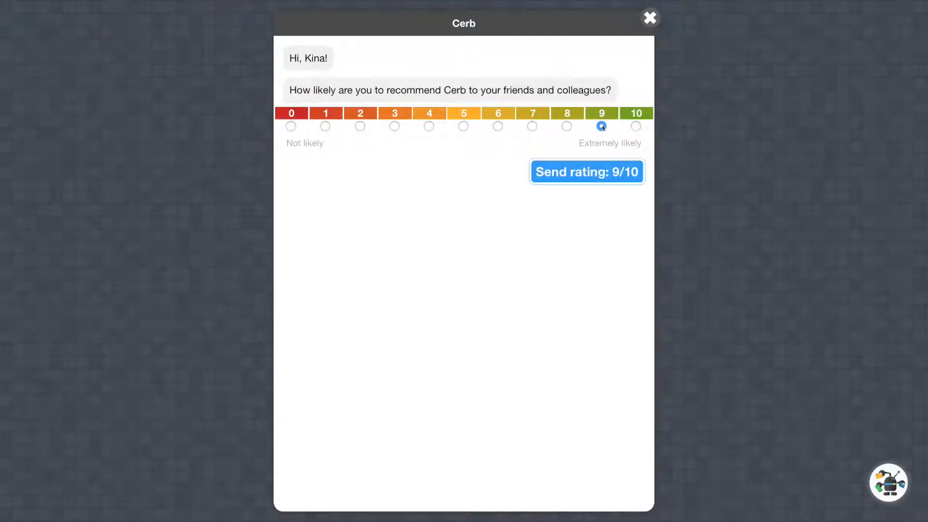
{"action": "left_click", "coordinate": [573, 166]}
{"action": "type", "text": "Cerb is the best!"}
{"action": "key", "text": "Return"}
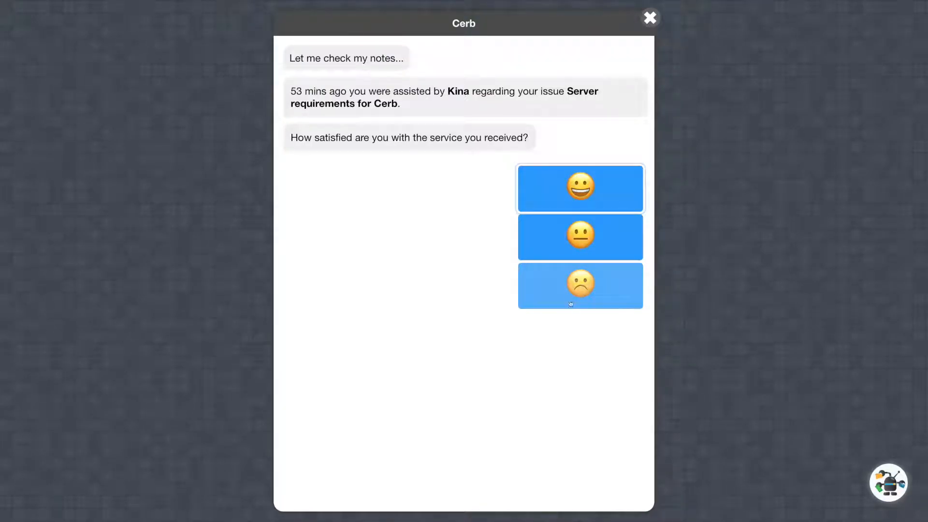
Step: Submit the survey comment "Reply faster on weekends" and close the survey chat
{"action": "left_click", "coordinate": [581, 282]}
{"action": "type", "text": "Reply faster on weekends"}
{"action": "key", "text": "Return"}
{"action": "left_click", "coordinate": [652, 23]}
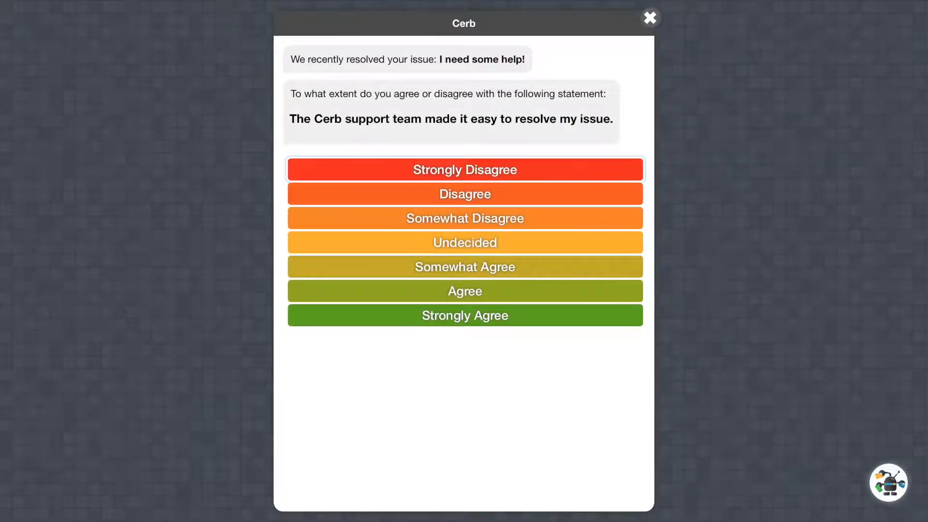
Step: Answer the ease-of-resolution survey with Disagree and the comment "You closed my issue without replying to it!"
{"action": "left_click", "coordinate": [465, 193]}
{"action": "type", "text": "You closed my issue without replying to it!"}
{"action": "key", "text": "Return"}
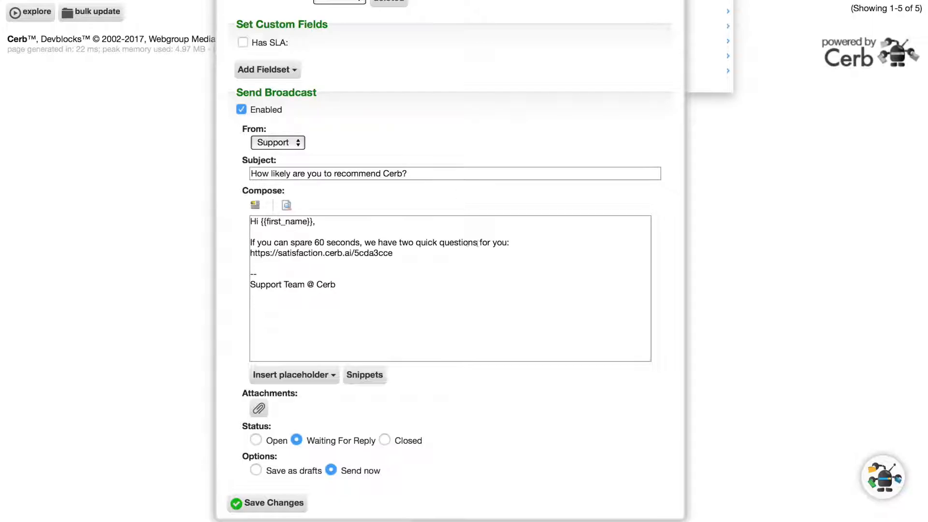
Step: Examine the survey link in the body of the "How likely are you to recommend Cerb?" broadcast
{"action": "left_click_drag", "start_coordinate": [251, 253], "coordinate": [392, 253]}
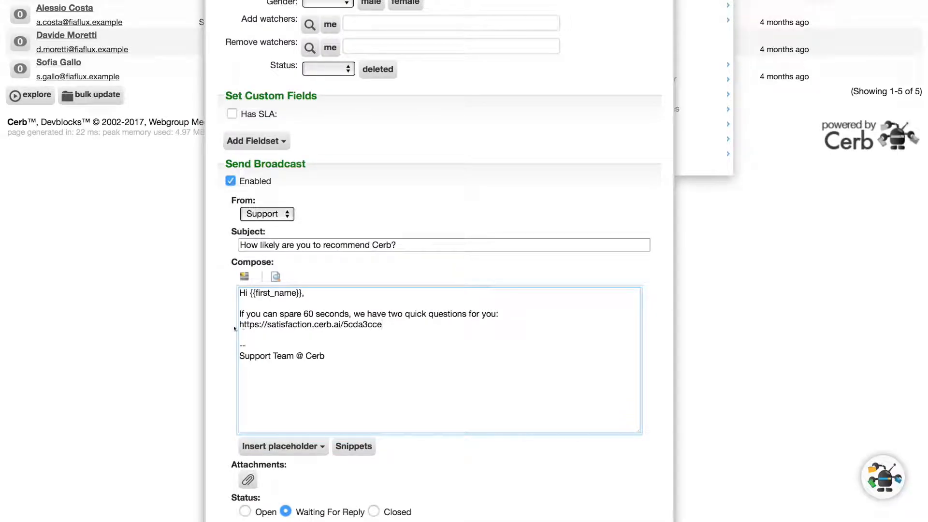
{"action": "left_click", "coordinate": [241, 324], "text": "shift"}
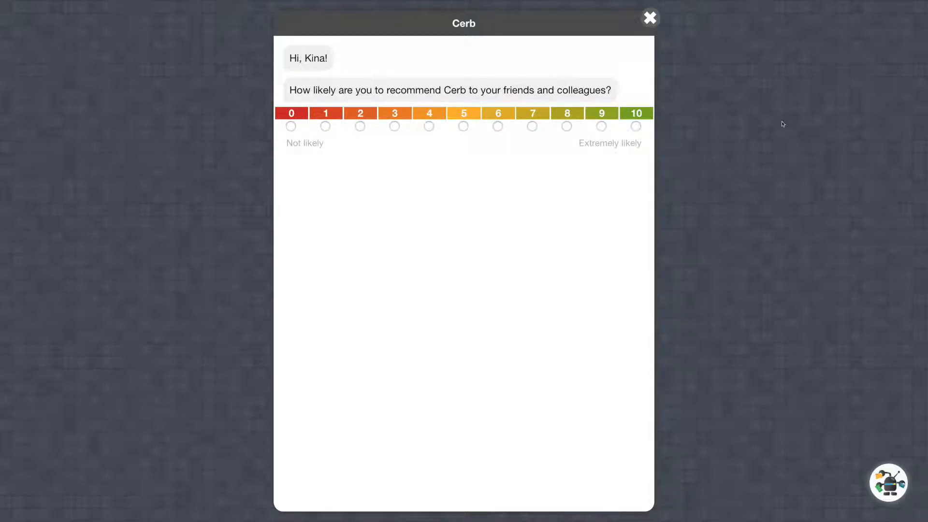
Step: Complete the NPS survey by sending a 9/10 rating and submitting "Cerb is the best!" as the reason
{"action": "left_click", "coordinate": [601, 126]}
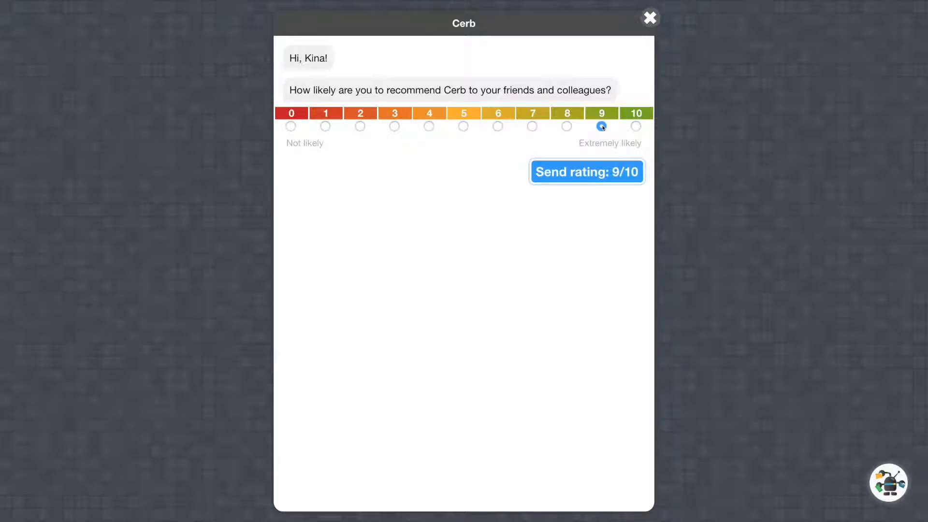
{"action": "left_click", "coordinate": [574, 178]}
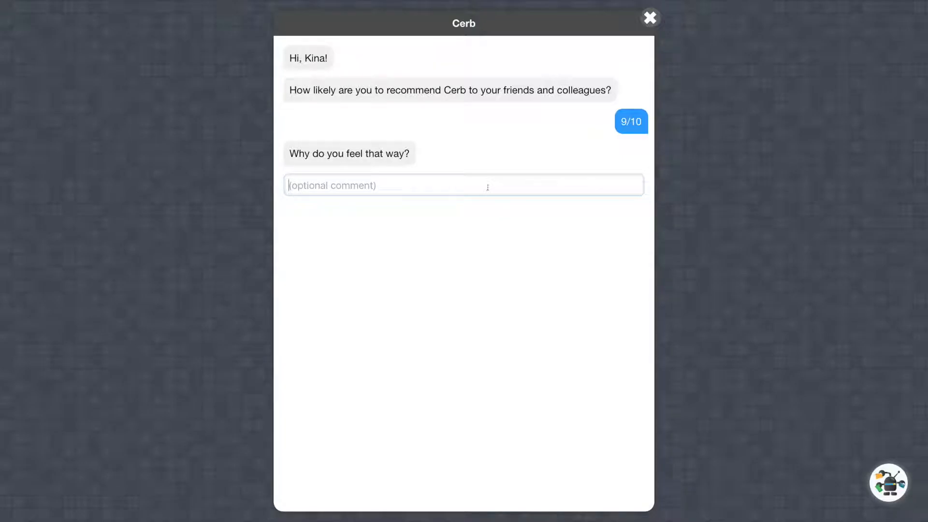
{"action": "left_click", "coordinate": [488, 187]}
{"action": "type", "text": "Cerb is the best!"}
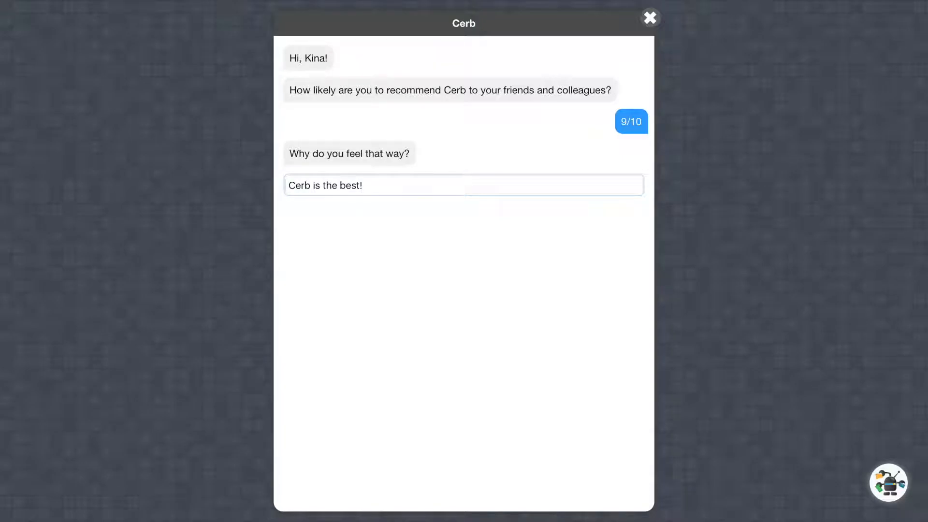
{"action": "key", "text": "Return"}
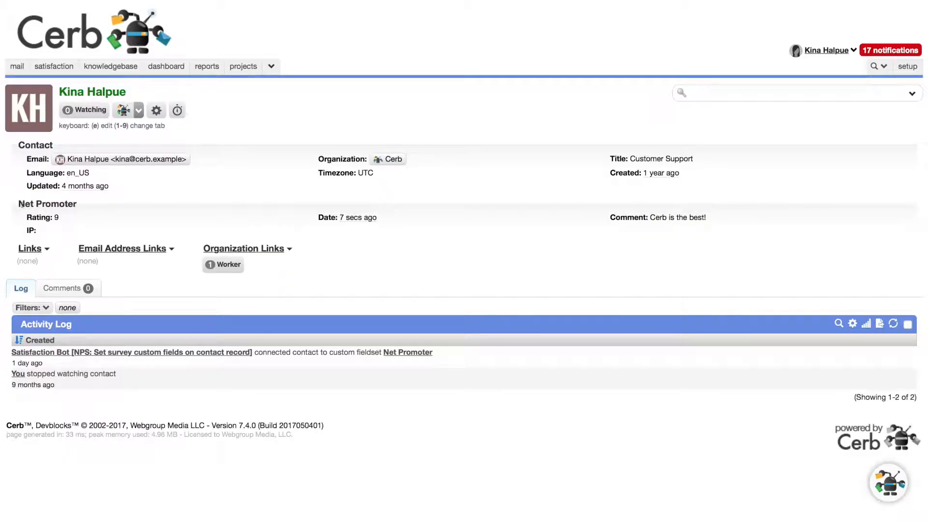
Step: Examine the Net Promoter rating, date and comment fields on the contact's profile
{"action": "left_click_drag", "start_coordinate": [19, 205], "coordinate": [77, 206]}
{"action": "left_click", "coordinate": [78, 206]}
{"action": "left_click_drag", "start_coordinate": [54, 218], "coordinate": [66, 217]}
{"action": "left_click_drag", "start_coordinate": [638, 217], "coordinate": [698, 218]}
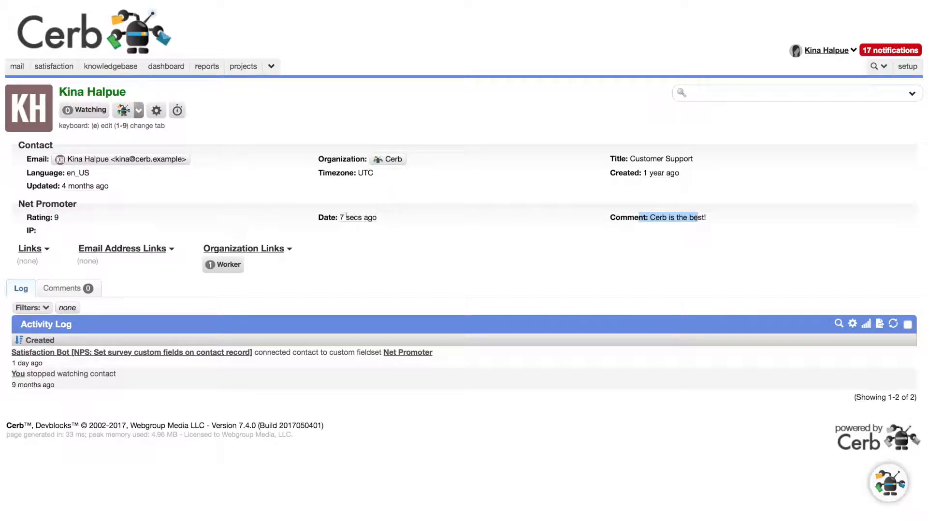
{"action": "left_click", "coordinate": [283, 210]}
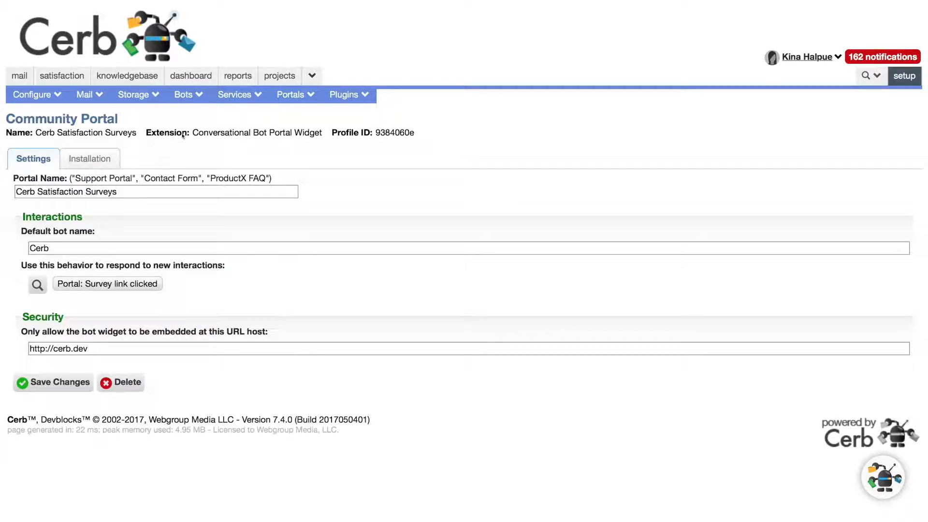
Step: Check the extension type of the Cerb Satisfaction Surveys portal and briefly view the conversational bot's chat window
{"action": "left_click_drag", "start_coordinate": [193, 133], "coordinate": [323, 132]}
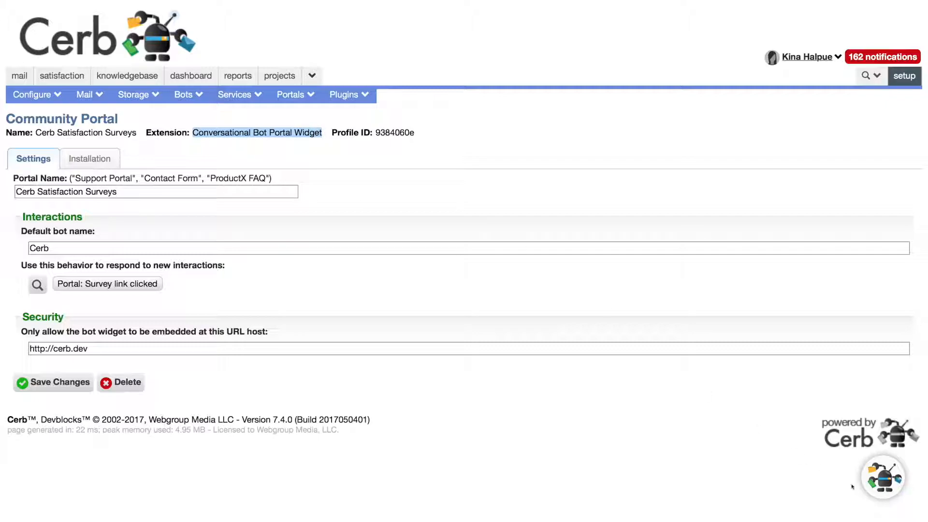
{"action": "left_click", "coordinate": [875, 491]}
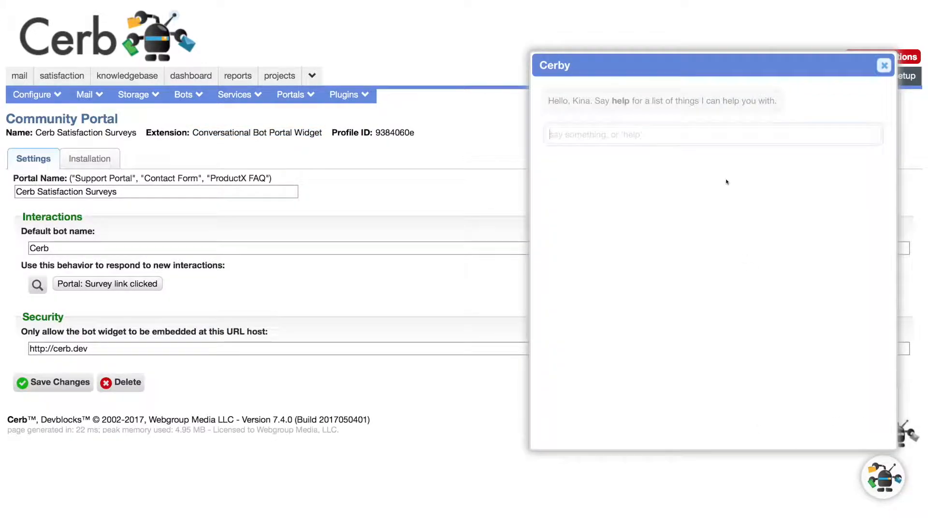
{"action": "left_click", "coordinate": [885, 66]}
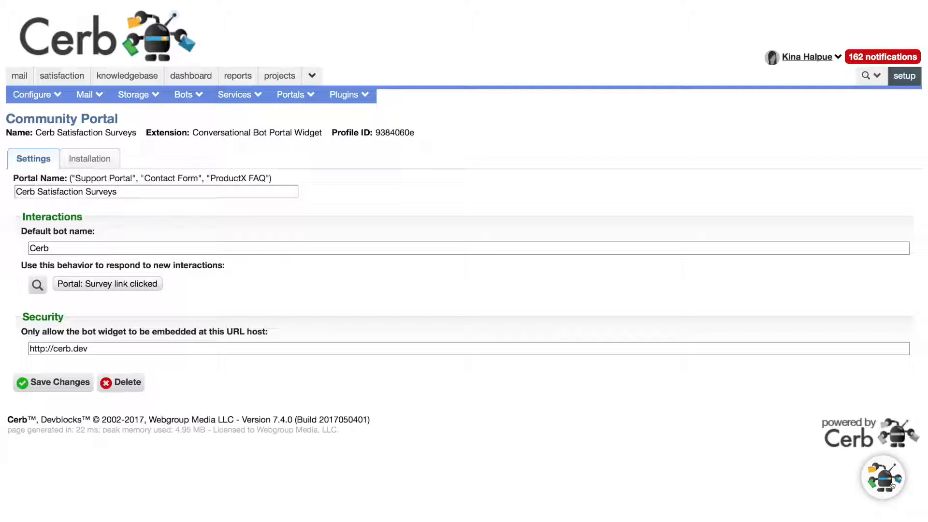
Step: Examine the email parameter and target behavior of the Start NPS survey action in the "Portal: Survey link clicked" behavior
{"action": "left_click", "coordinate": [125, 284]}
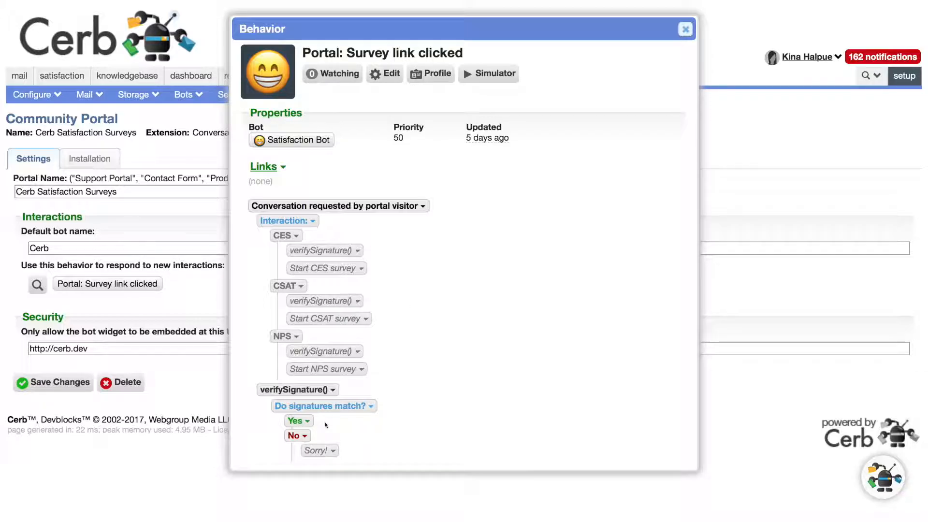
{"action": "left_click", "coordinate": [336, 369]}
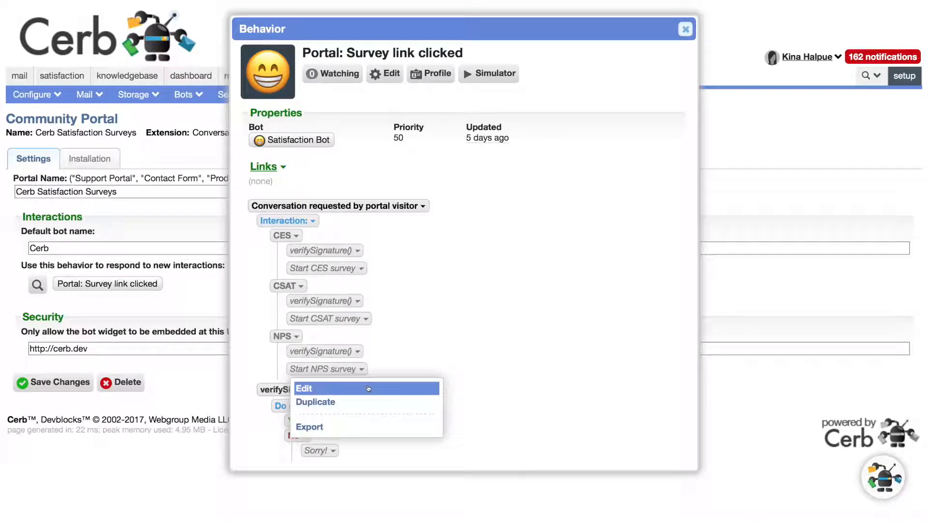
{"action": "left_click", "coordinate": [302, 387]}
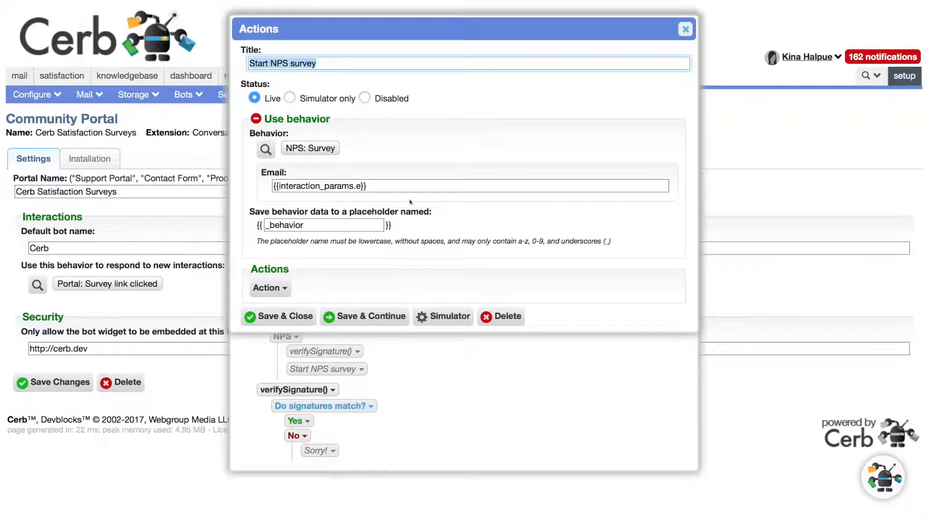
{"action": "left_click", "coordinate": [337, 186]}
{"action": "triple_click", "coordinate": [337, 187]}
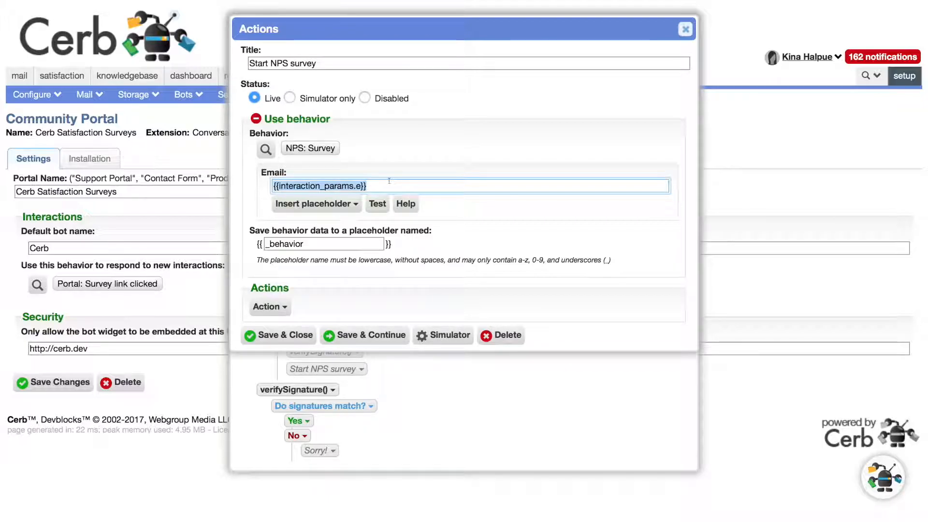
{"action": "left_click", "coordinate": [318, 150]}
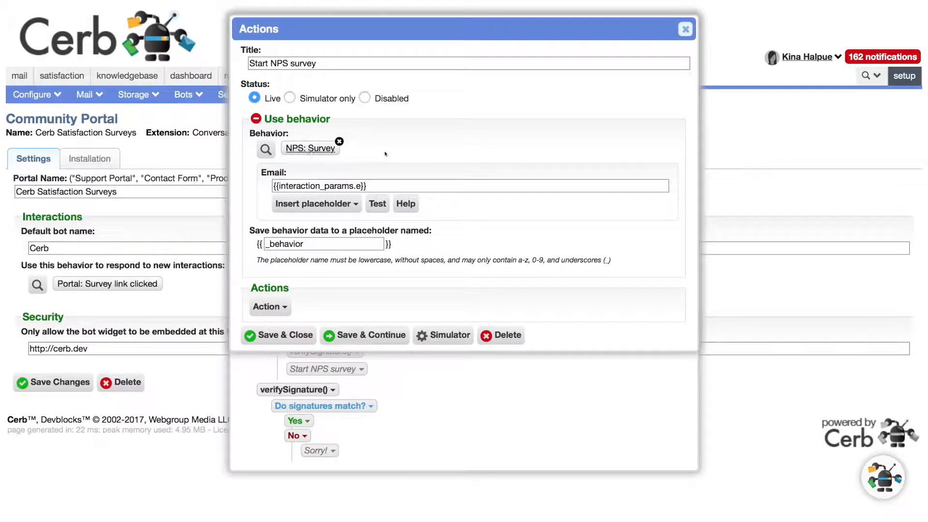
{"action": "key", "text": "Escape"}
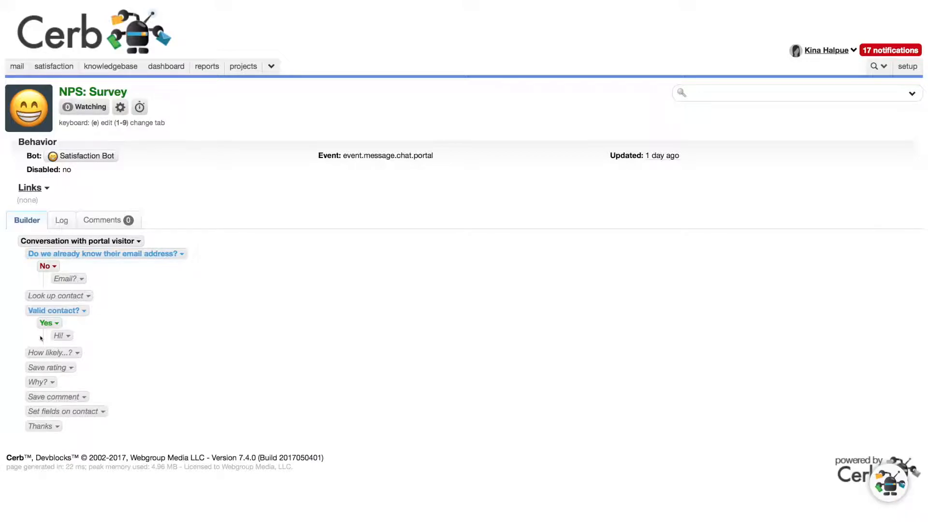
Step: Examine the message and numeric rating scale prompt of the "How likely...?" action in the NPS: Survey behavior
{"action": "left_click", "coordinate": [74, 353]}
{"action": "left_click", "coordinate": [81, 371]}
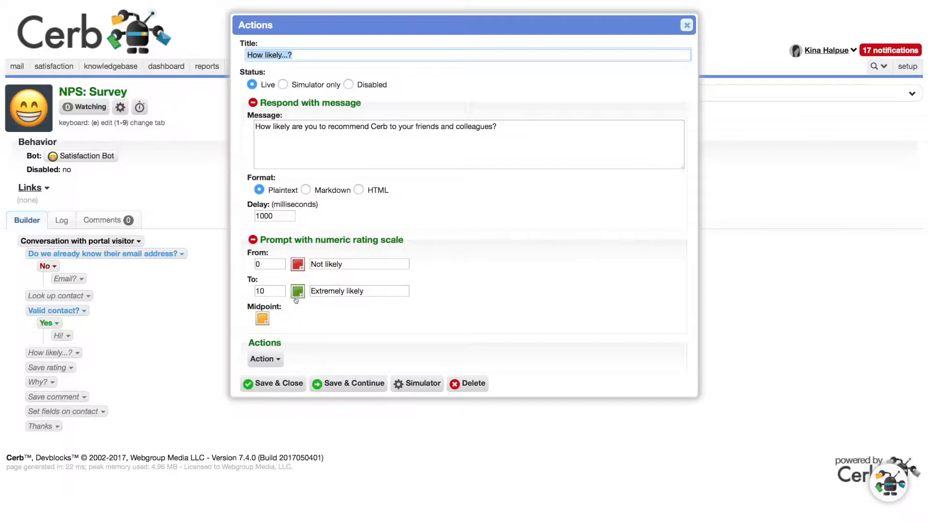
{"action": "key", "text": "Escape"}
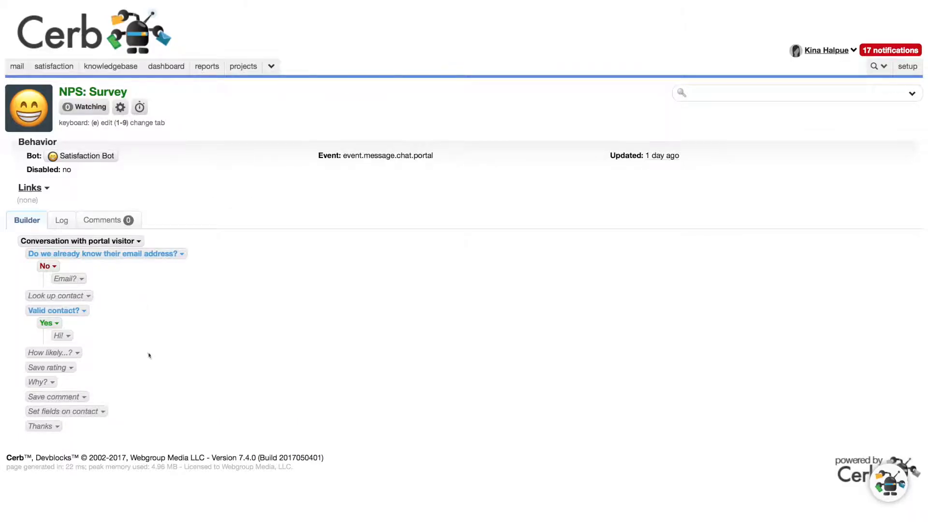
{"action": "left_click", "coordinate": [46, 368]}
{"action": "left_click", "coordinate": [45, 354]}
{"action": "left_click", "coordinate": [57, 369]}
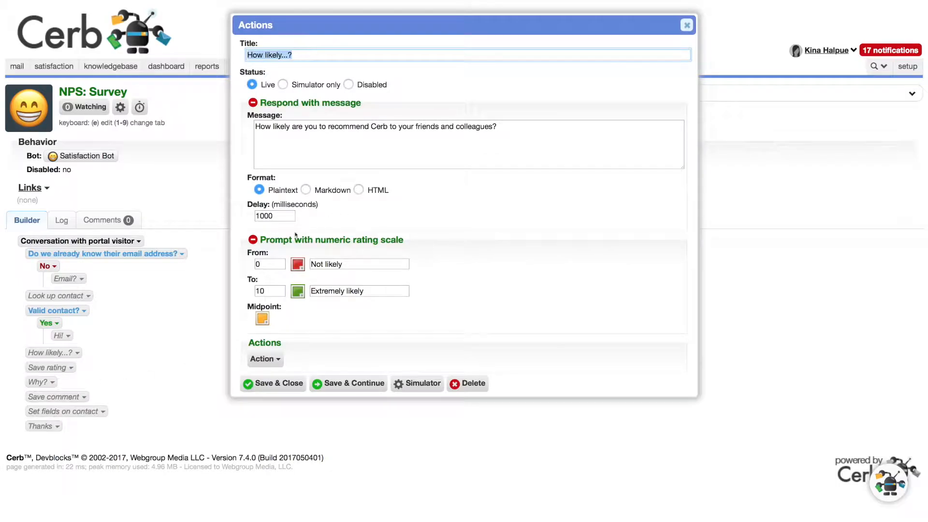
{"action": "left_click", "coordinate": [686, 26]}
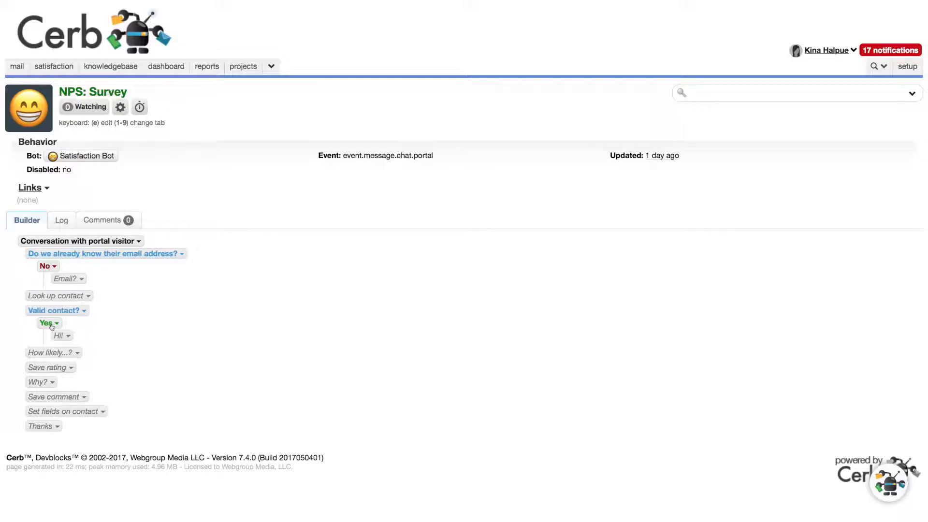
Step: Review the script and placeholder name in the Save rating action, then close it without changes
{"action": "left_click", "coordinate": [52, 369]}
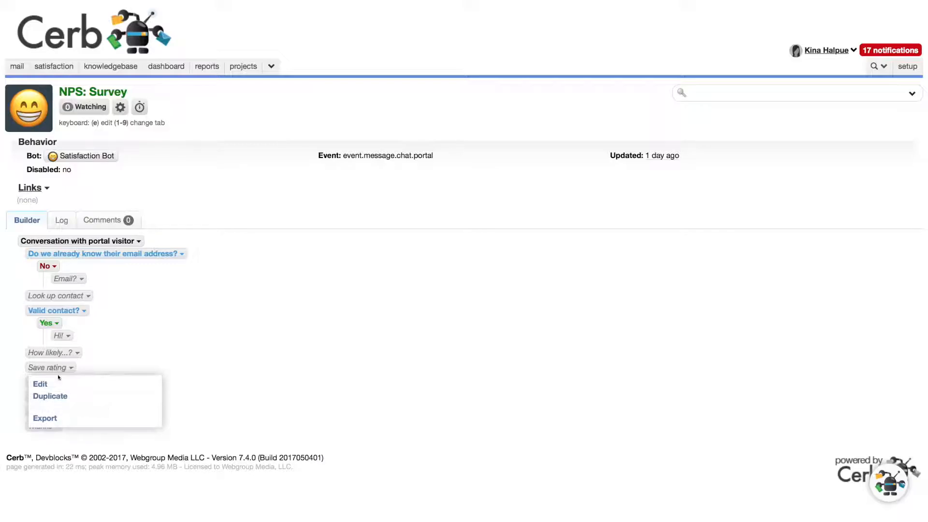
{"action": "left_click", "coordinate": [60, 383]}
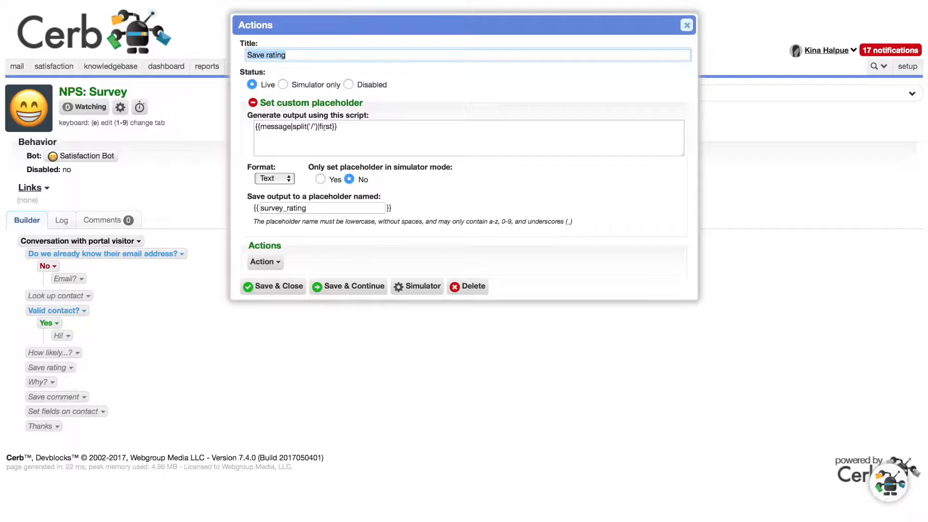
{"action": "key", "text": "Escape"}
Step: Review the message and text input prompt of the "Why?" action, closing it without changes
{"action": "left_click", "coordinate": [37, 382]}
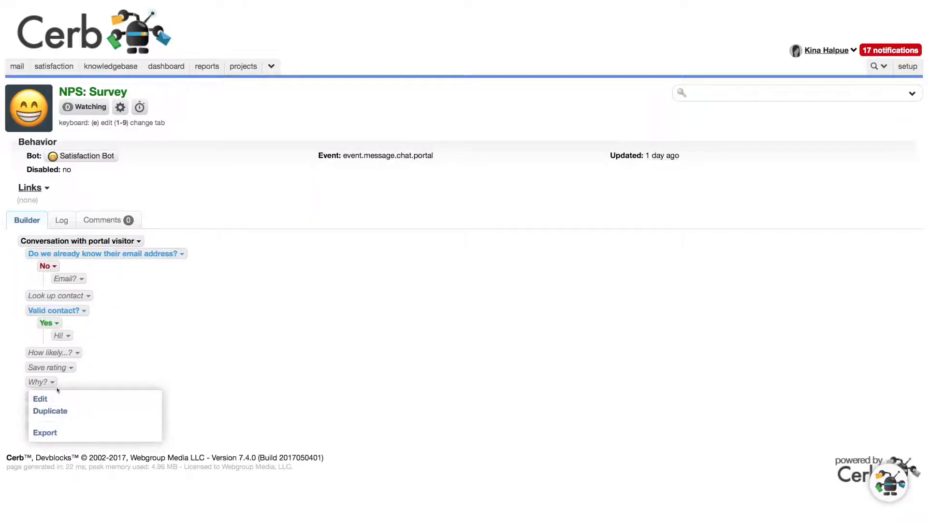
{"action": "left_click", "coordinate": [63, 399]}
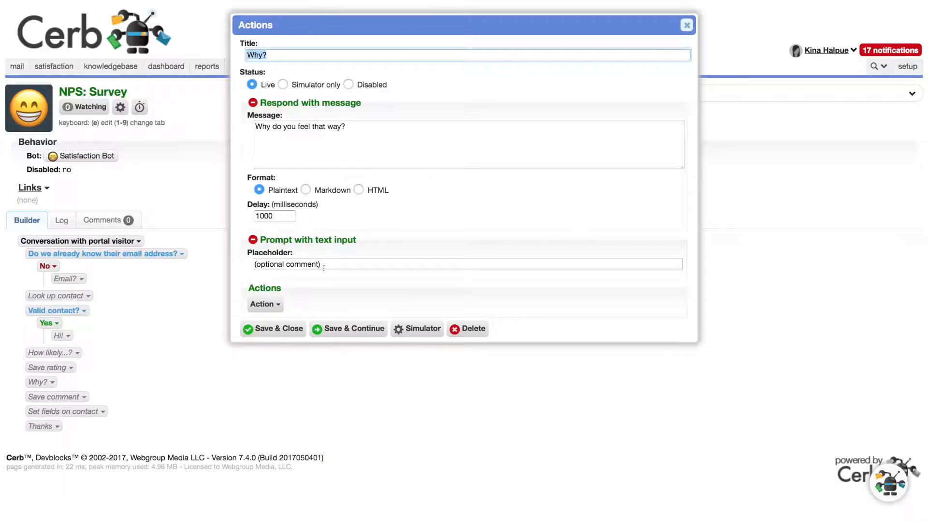
{"action": "key", "text": "Escape"}
Step: Review the custom placeholder set by the Save comment action, closing it without changes
{"action": "left_click", "coordinate": [57, 396]}
{"action": "left_click", "coordinate": [72, 413]}
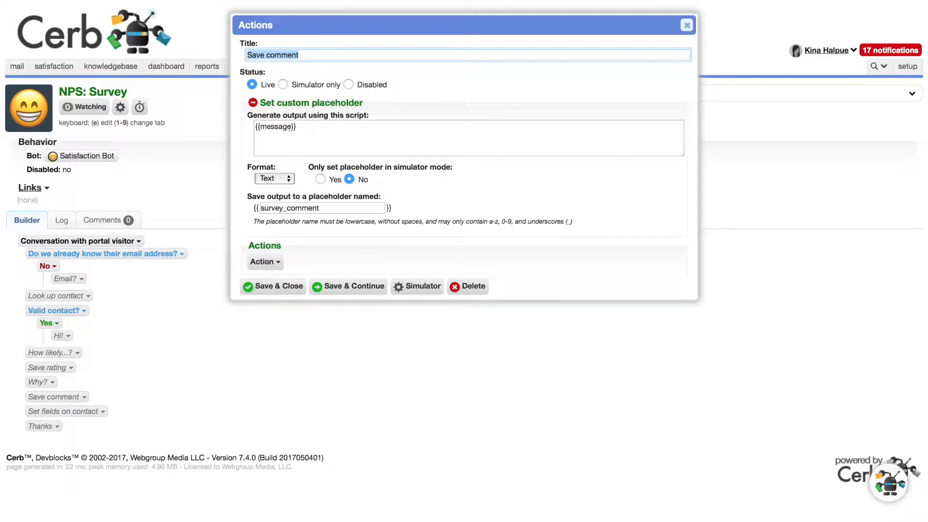
{"action": "key", "text": "Escape"}
Step: Review the score and comment inputs of the Set fields on contact action and open the behavior it runs
{"action": "left_click", "coordinate": [63, 411]}
{"action": "left_click", "coordinate": [97, 427]}
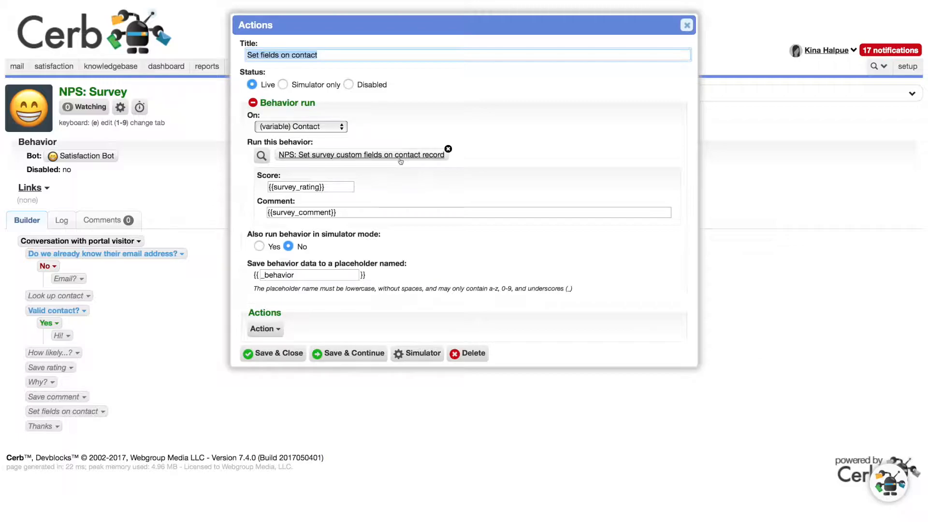
{"action": "left_click", "coordinate": [299, 188]}
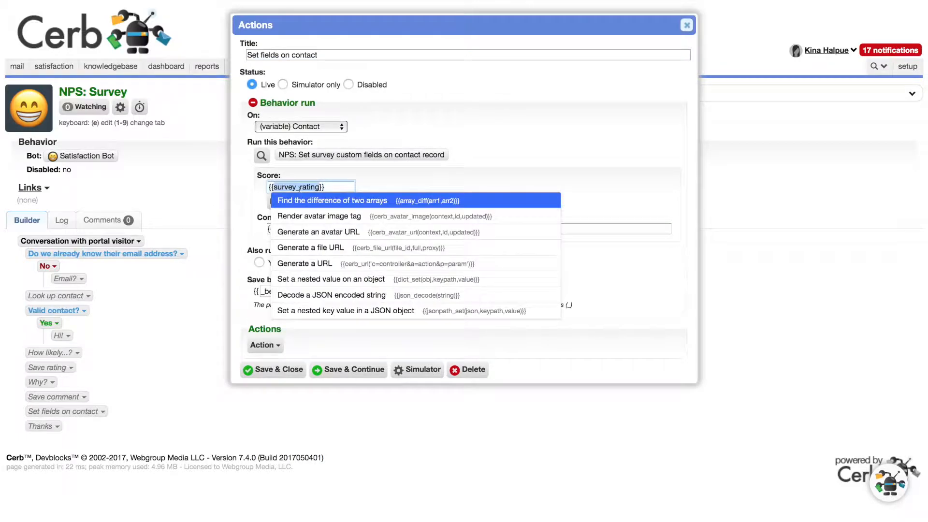
{"action": "key", "text": "Escape"}
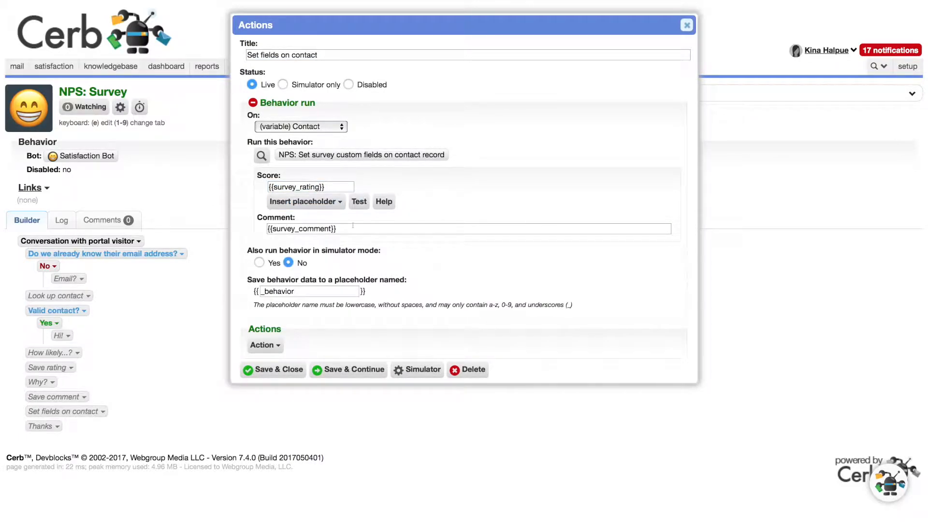
{"action": "left_click", "coordinate": [310, 155]}
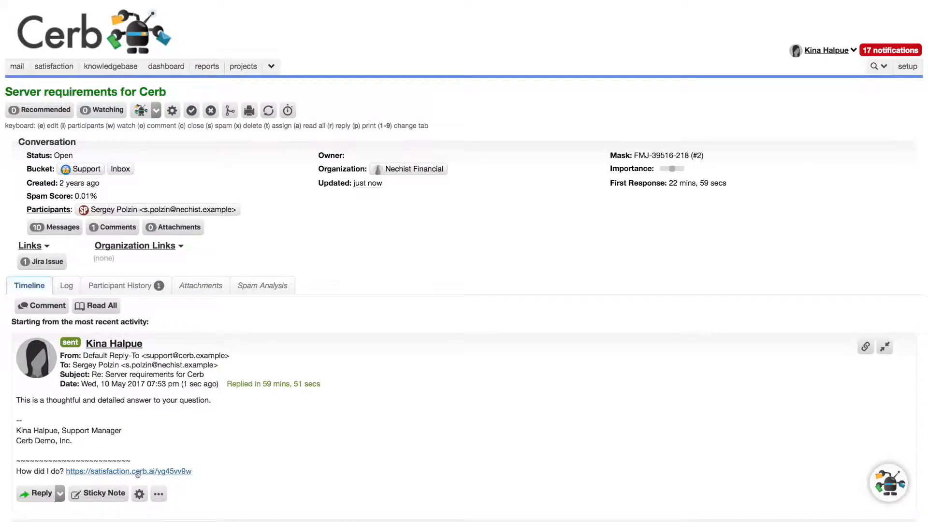
Step: Complete the survey linked in the sent reply with the happy face rating and the comment "Reply faster on weekends", closing the survey window
{"action": "left_click", "coordinate": [169, 472]}
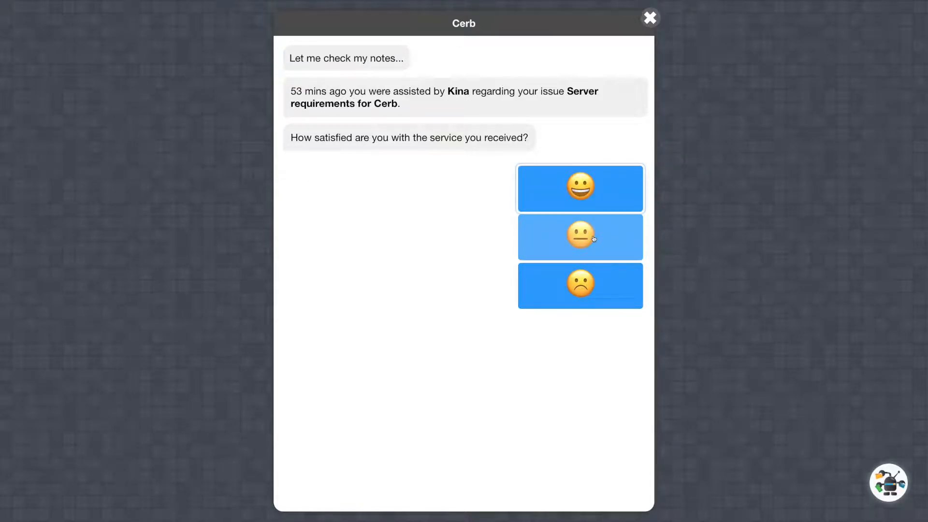
{"action": "left_click", "coordinate": [569, 191]}
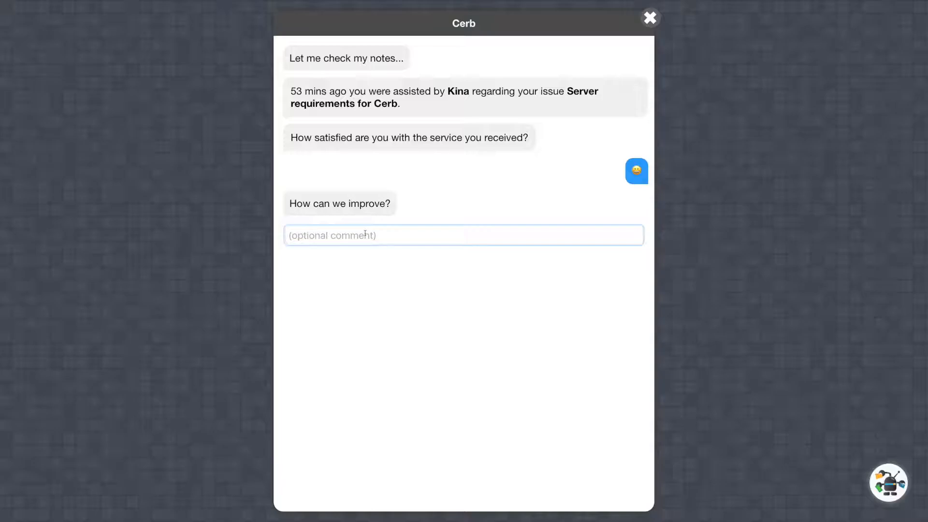
{"action": "type", "text": "Reply faster on weekends"}
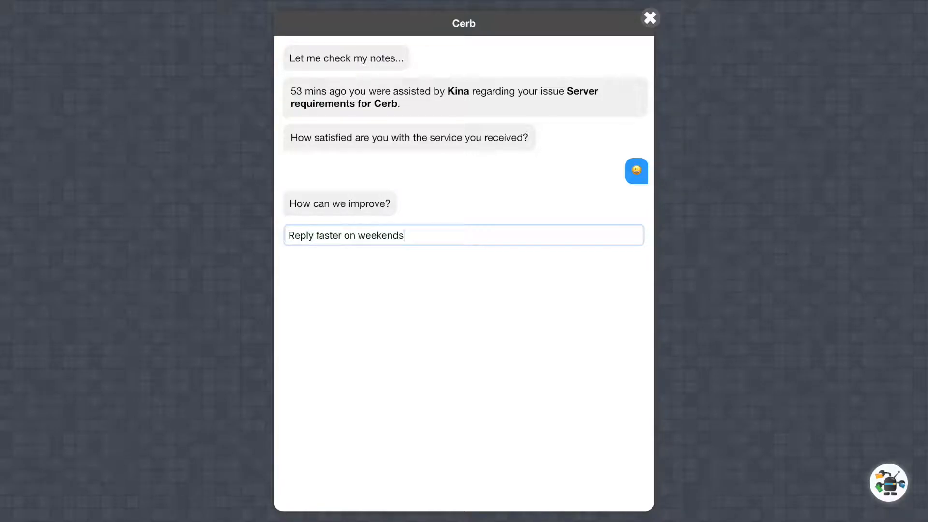
{"action": "key", "text": "Return"}
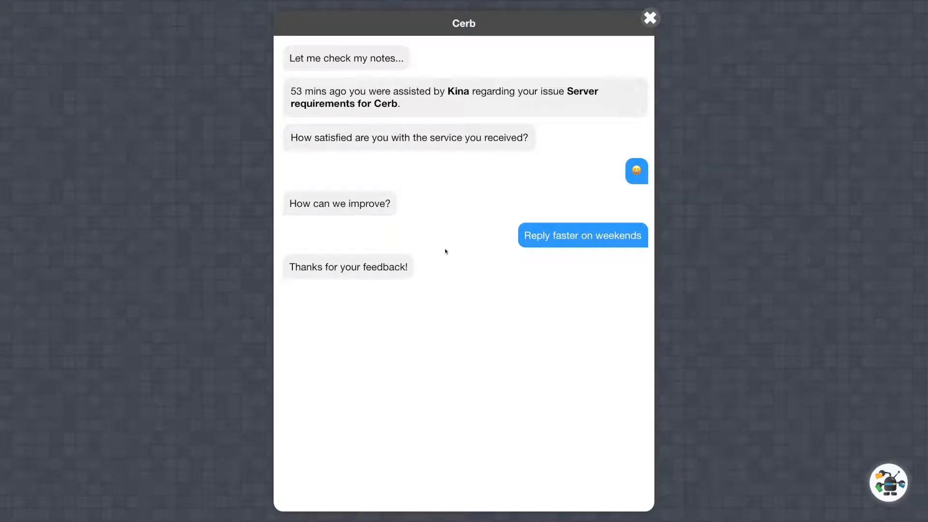
{"action": "left_click", "coordinate": [654, 26]}
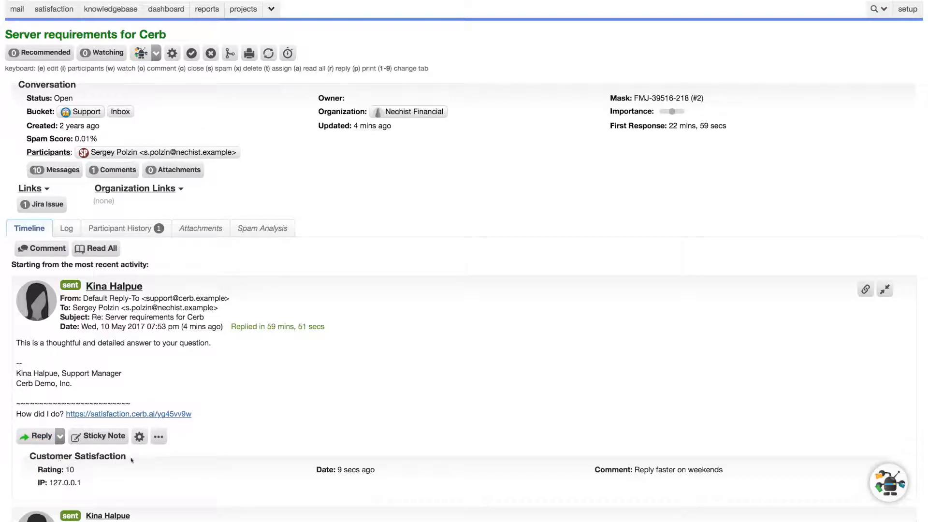
Step: Check the Customer Satisfaction rating and comment recorded beneath the sent reply in the "Server requirements for Cerb" ticket
{"action": "double_click", "coordinate": [70, 470]}
{"action": "left_click", "coordinate": [406, 378]}
{"action": "scroll", "coordinate": [405, 377], "scroll_direction": "down", "scroll_amount": 1}
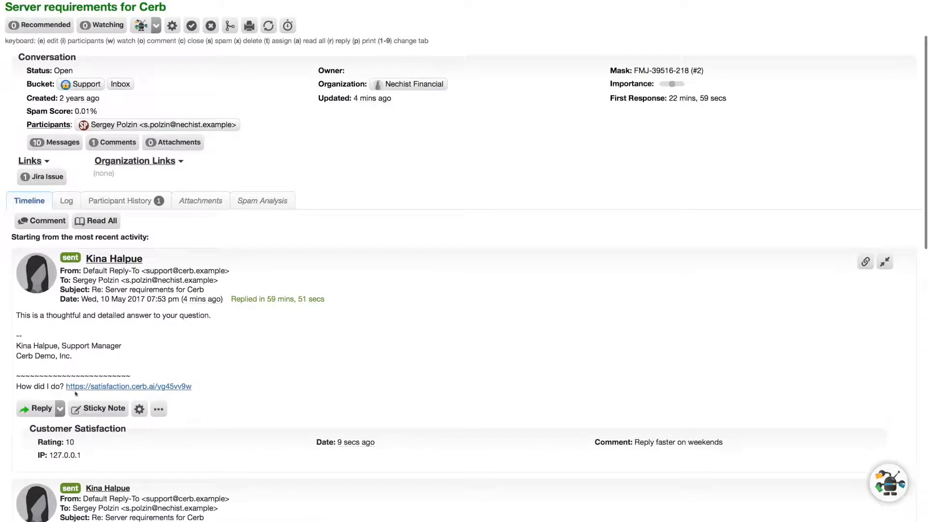
{"action": "scroll", "coordinate": [272, 434], "scroll_direction": "up", "scroll_amount": 1}
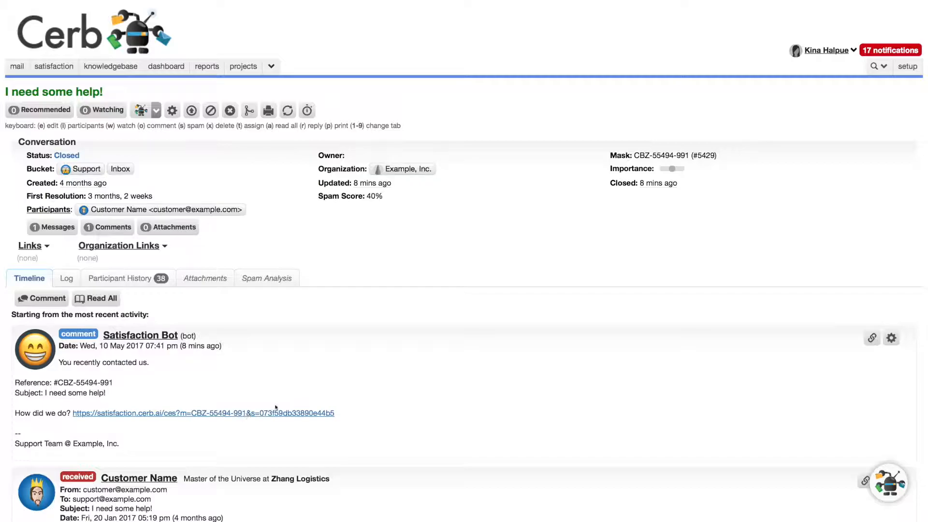
Step: Open the Satisfaction Bot's survey link on the "I need some help!" ticket, answer Disagree, and submit "You closed my issue without replying to it!"
{"action": "scroll", "coordinate": [151, 406], "scroll_direction": "down", "scroll_amount": 3}
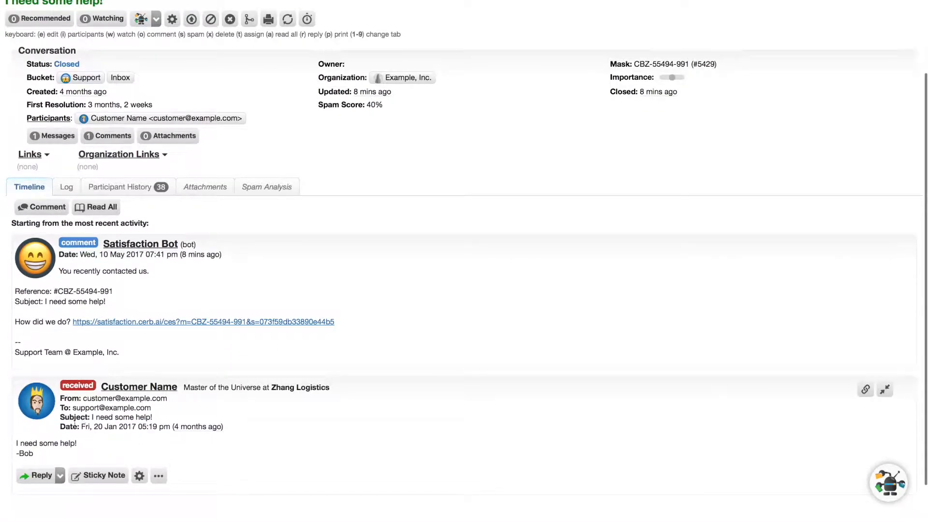
{"action": "scroll", "coordinate": [67, 451], "scroll_direction": "up", "scroll_amount": 3}
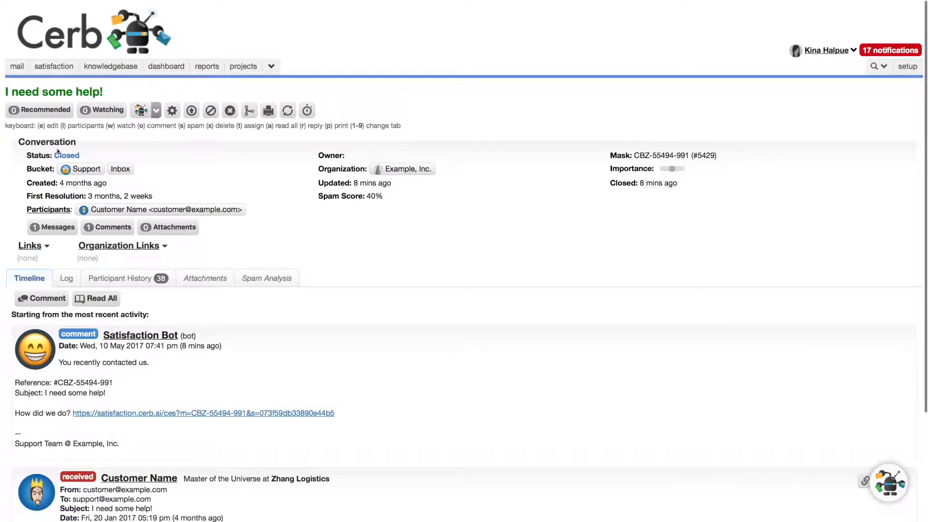
{"action": "scroll", "coordinate": [190, 389], "scroll_direction": "down", "scroll_amount": 1}
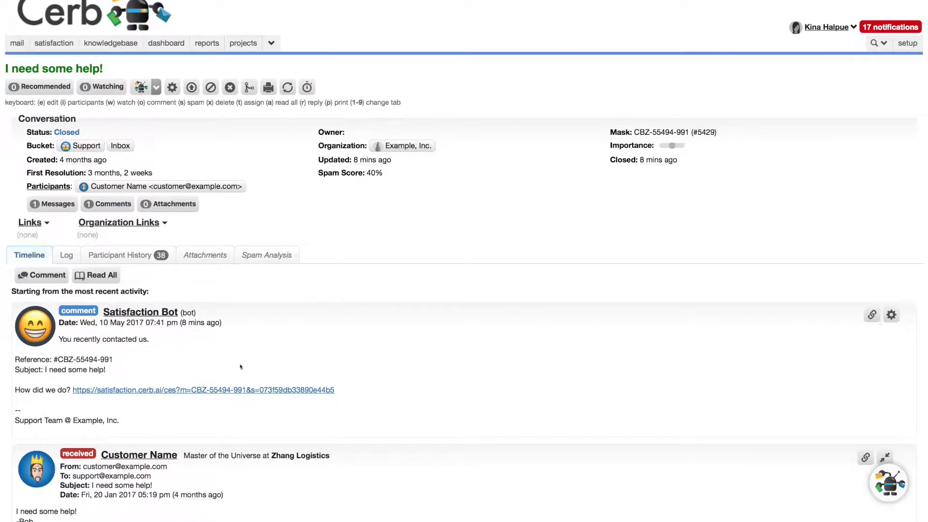
{"action": "left_click", "coordinate": [190, 389]}
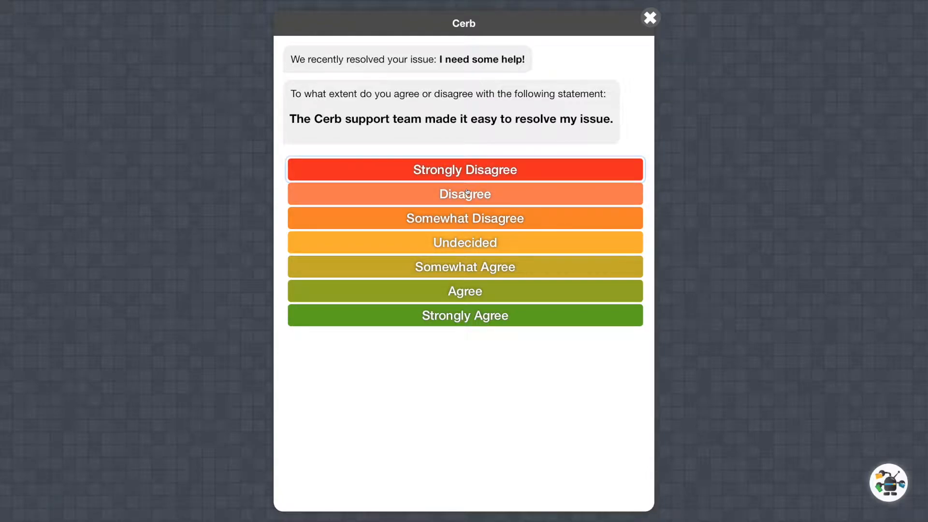
{"action": "left_click", "coordinate": [482, 196]}
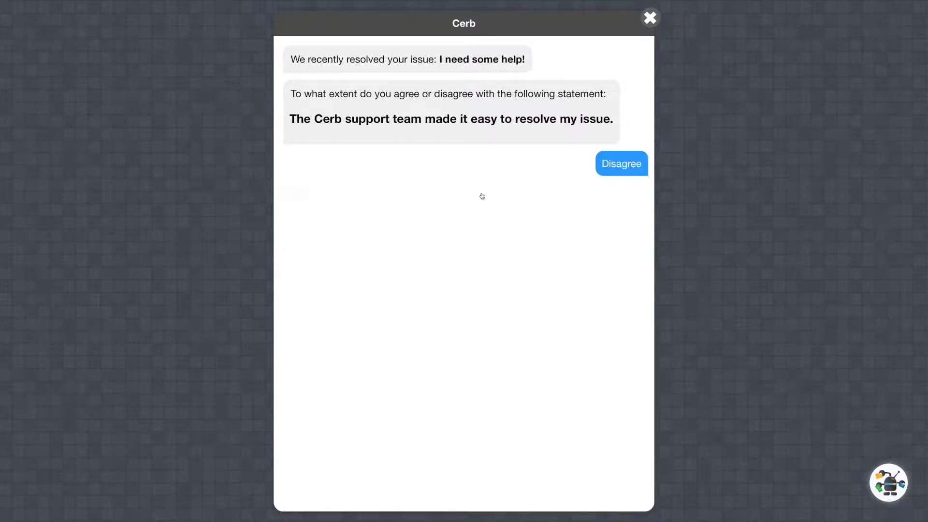
{"action": "type", "text": "You closed my issue without replying to it!"}
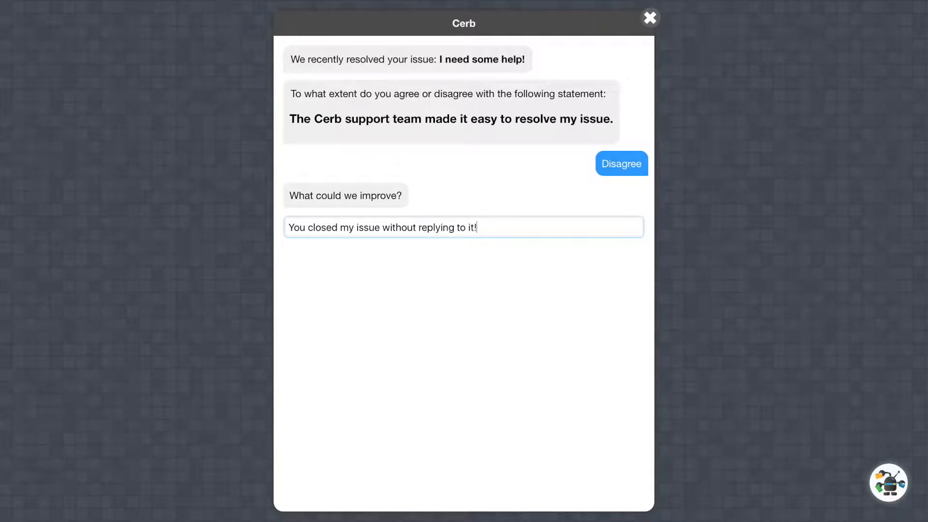
{"action": "key", "text": "Return"}
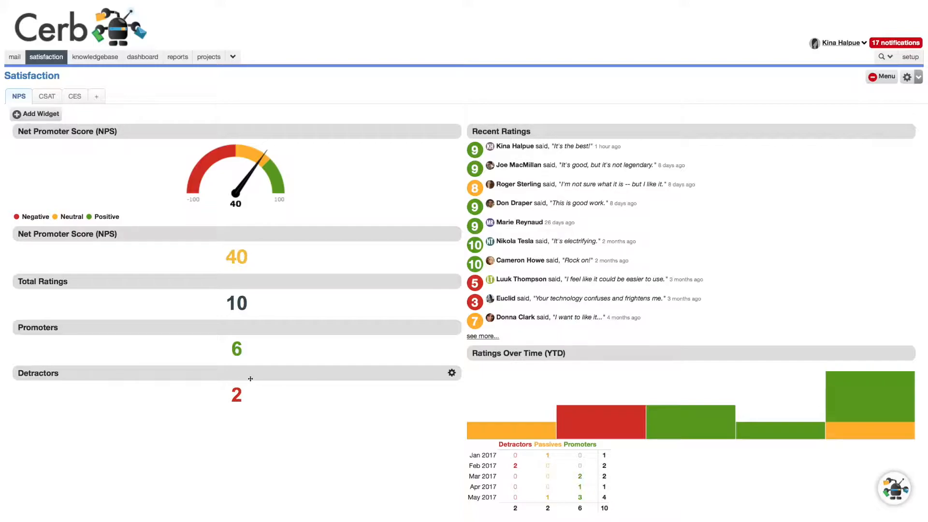
Step: Check the Promoters figure on the NPS dashboard, open the Net Promoter Score gauge's settings, and review its data source options, keeping Bot Behavior
{"action": "left_click_drag", "start_coordinate": [231, 347], "coordinate": [257, 347]}
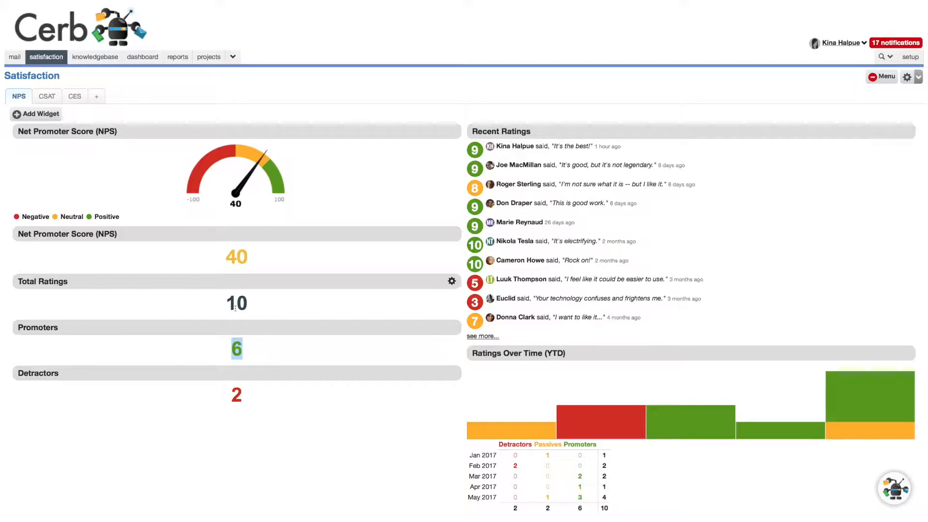
{"action": "left_click", "coordinate": [252, 342]}
{"action": "left_click", "coordinate": [452, 131]}
{"action": "left_click", "coordinate": [432, 141]}
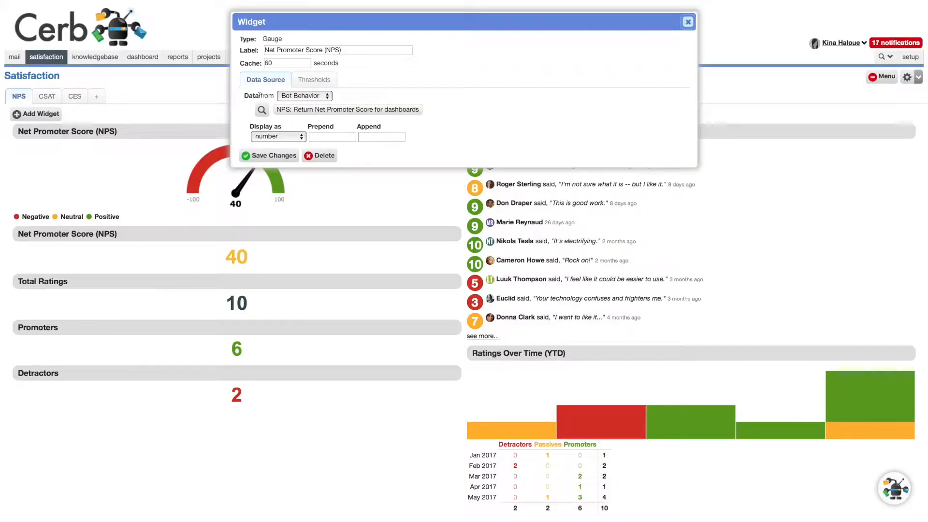
{"action": "left_click", "coordinate": [308, 95]}
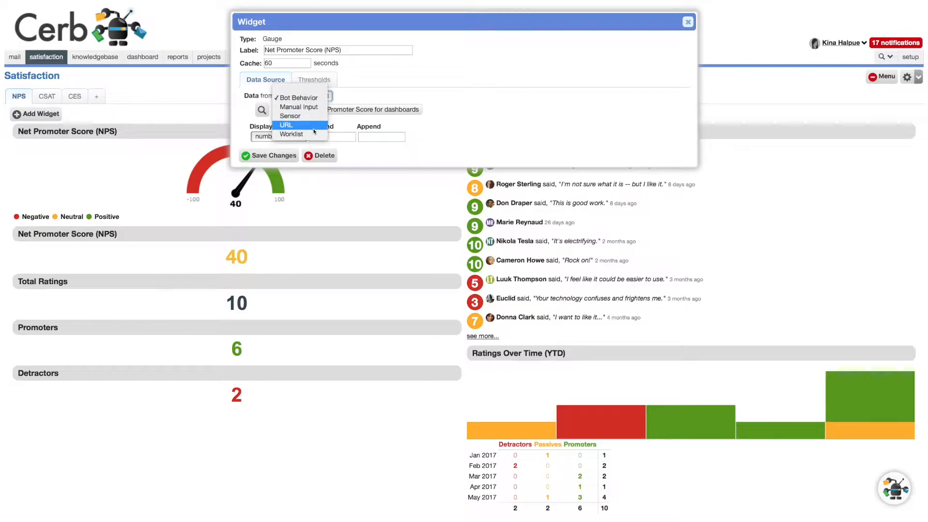
{"action": "left_click", "coordinate": [298, 97]}
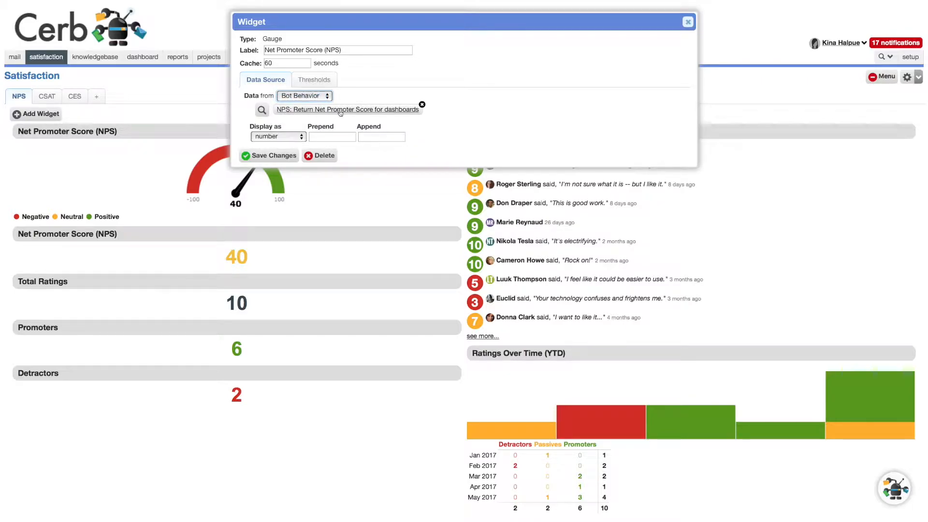
Step: Review the worklist metrics and script of Calculate NPS and the value in Return NPS within the gauge's bot behavior
{"action": "left_click", "coordinate": [340, 111]}
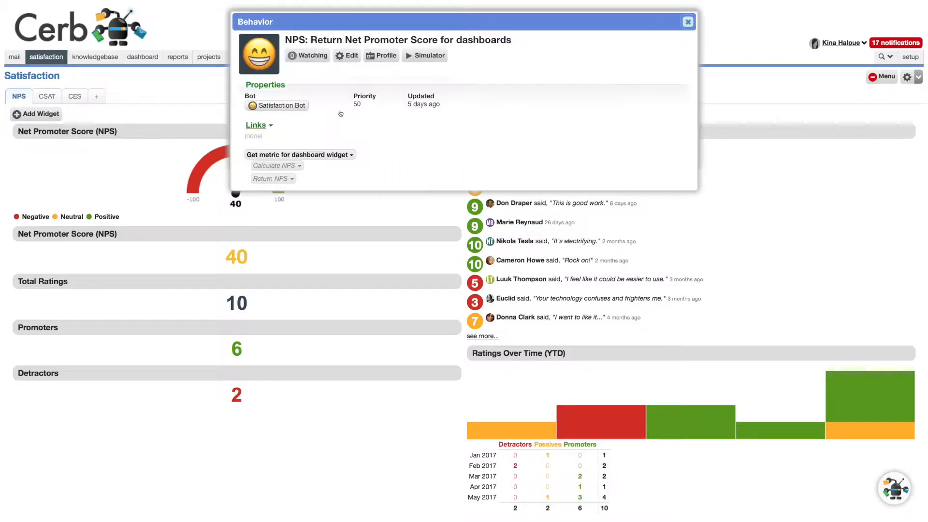
{"action": "left_click", "coordinate": [280, 166]}
{"action": "left_click", "coordinate": [295, 180]}
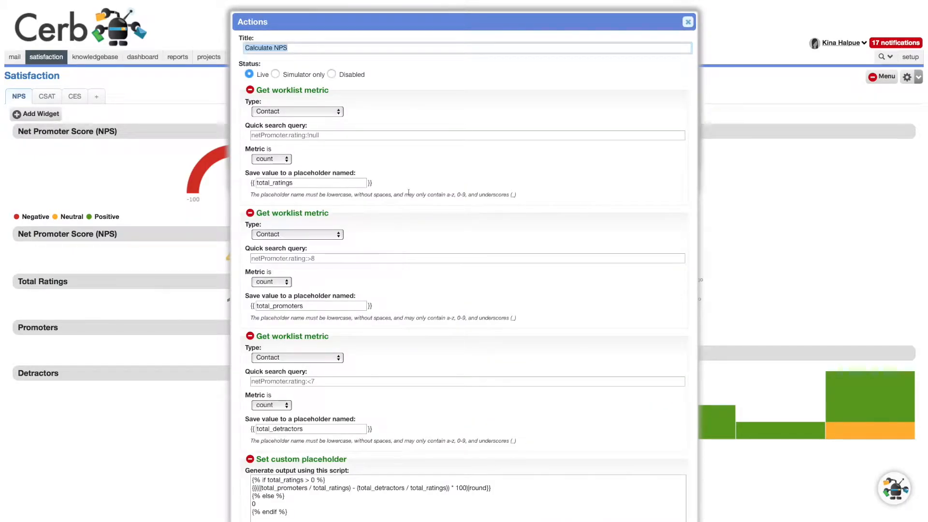
{"action": "scroll", "coordinate": [408, 193], "scroll_direction": "down", "scroll_amount": 1}
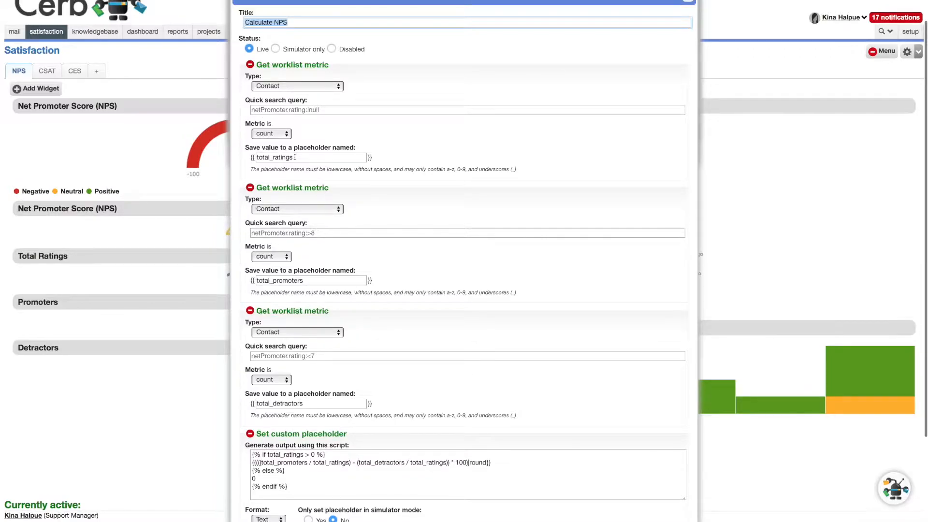
{"action": "scroll", "coordinate": [295, 157], "scroll_direction": "down", "scroll_amount": 2}
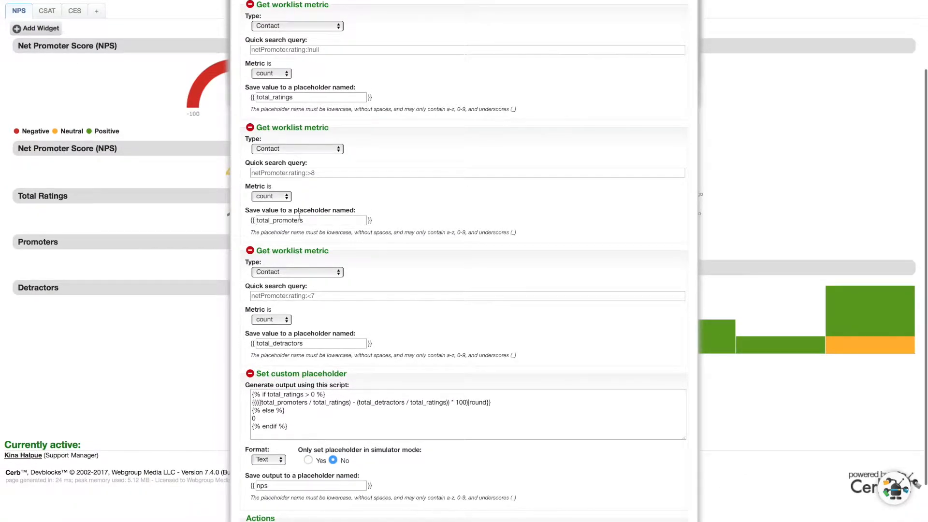
{"action": "scroll", "coordinate": [299, 217], "scroll_direction": "down", "scroll_amount": 2}
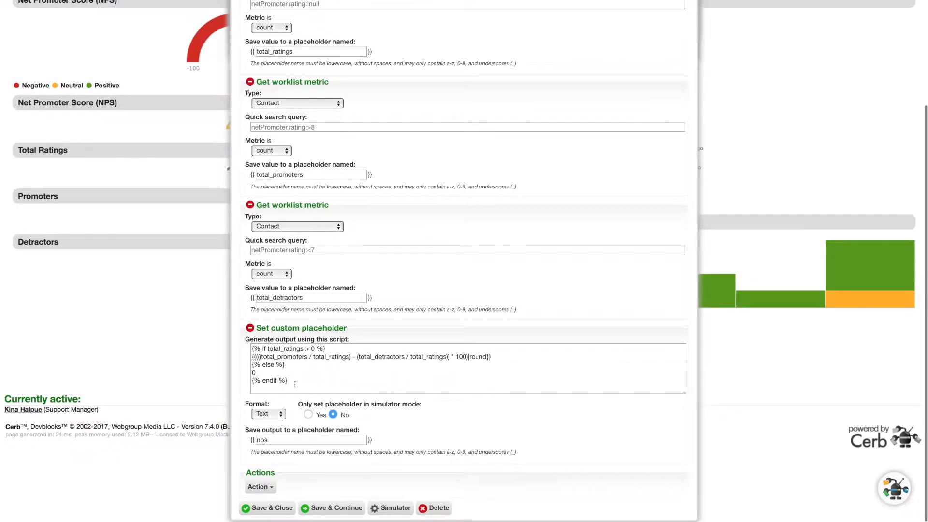
{"action": "double_click", "coordinate": [273, 438]}
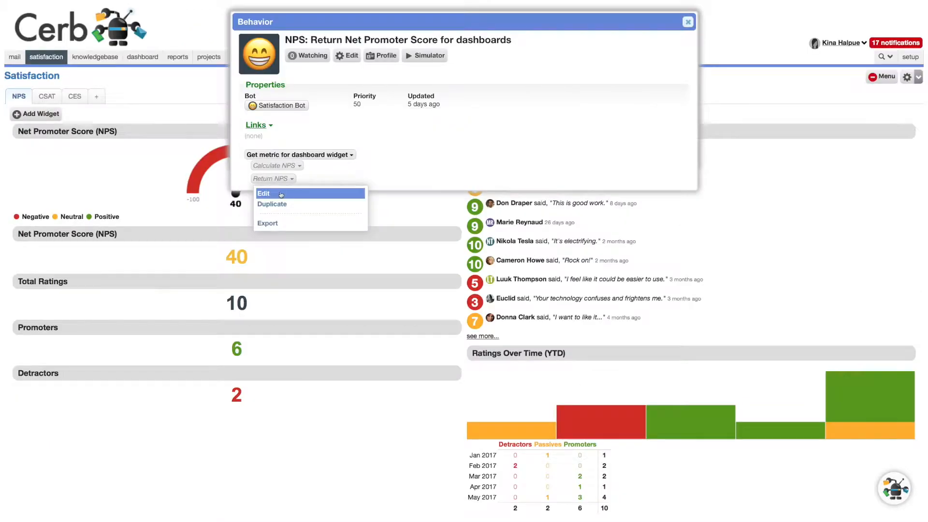
{"action": "left_click", "coordinate": [324, 193]}
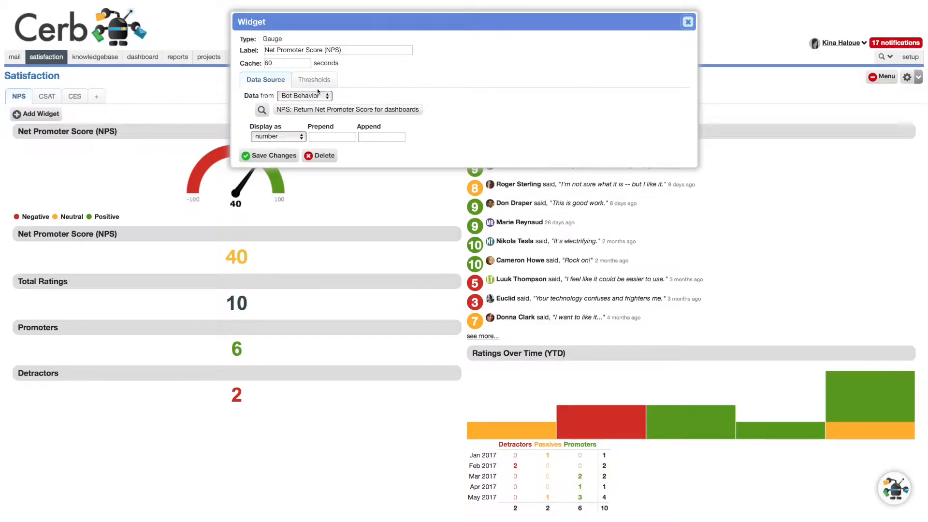
Step: Review the minimum value, labels and maximum values of the gauge's thresholds, and save the widget without edits
{"action": "left_click", "coordinate": [314, 80]}
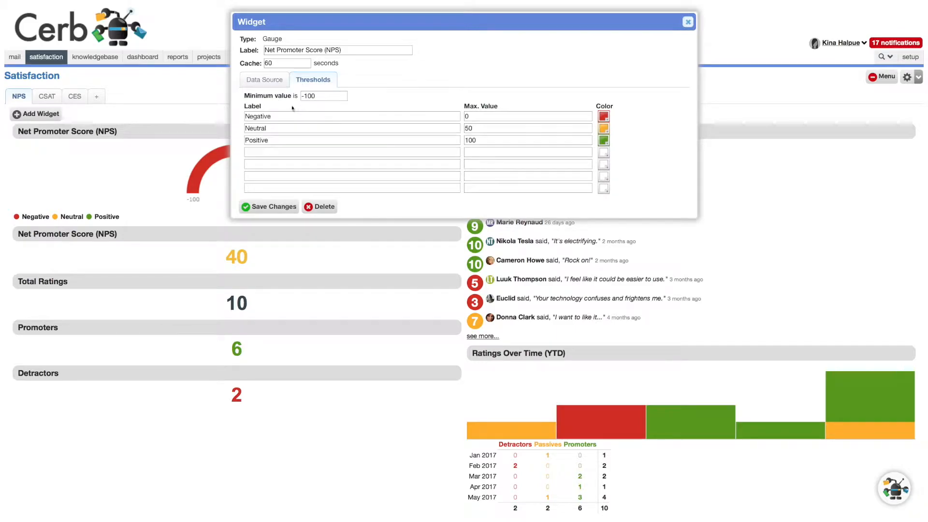
{"action": "triple_click", "coordinate": [330, 97]}
{"action": "left_click", "coordinate": [251, 117]}
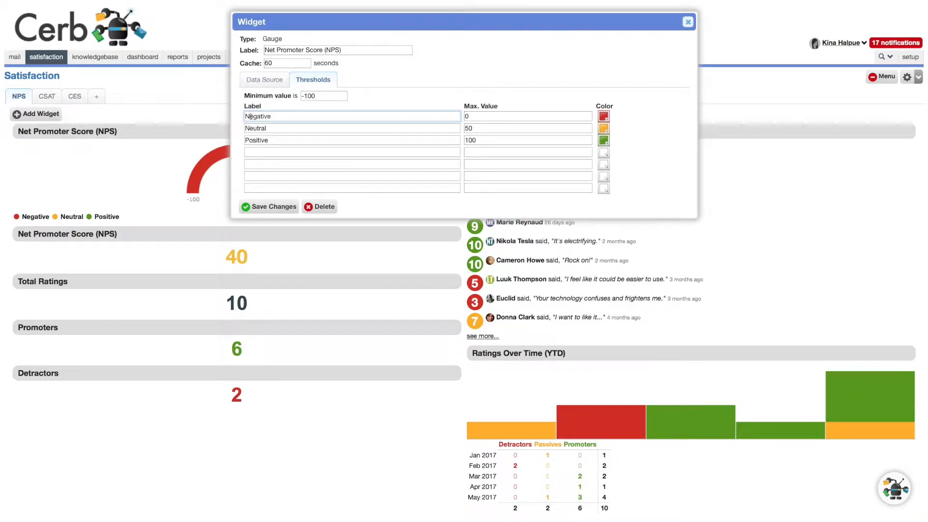
{"action": "left_click", "coordinate": [483, 116]}
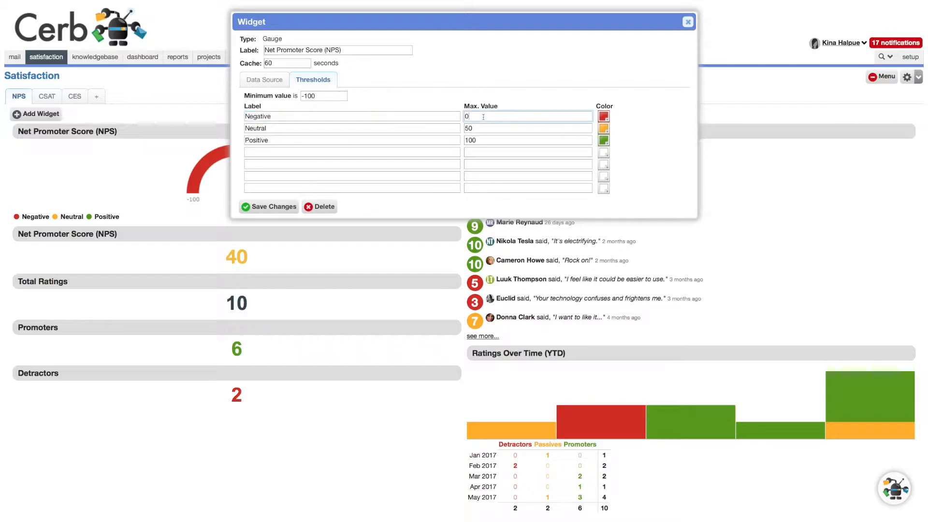
{"action": "left_click", "coordinate": [271, 130]}
{"action": "left_click", "coordinate": [491, 128]}
{"action": "left_click", "coordinate": [347, 136]}
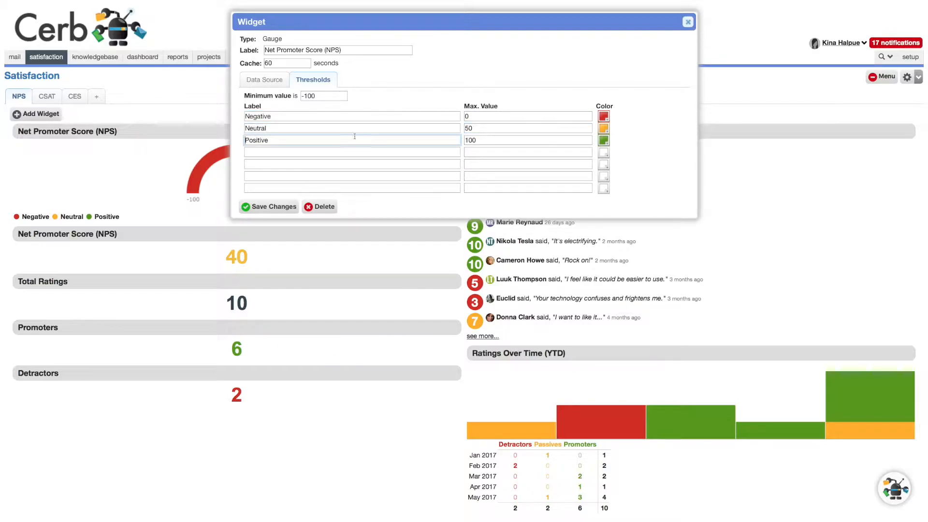
{"action": "left_click", "coordinate": [511, 139]}
{"action": "left_click", "coordinate": [269, 207]}
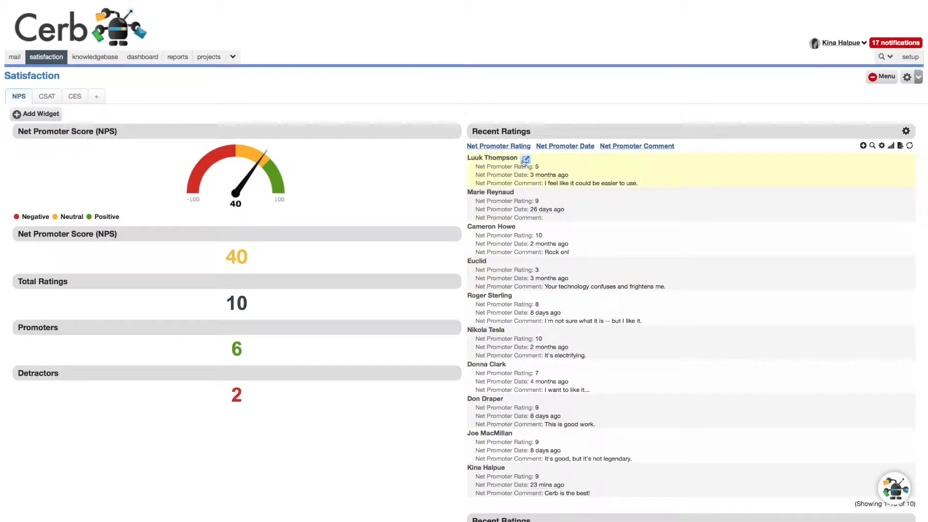
Step: View the first contact in the Recent Ratings worklist and close the record
{"action": "left_click", "coordinate": [525, 160]}
{"action": "key", "text": "Escape"}
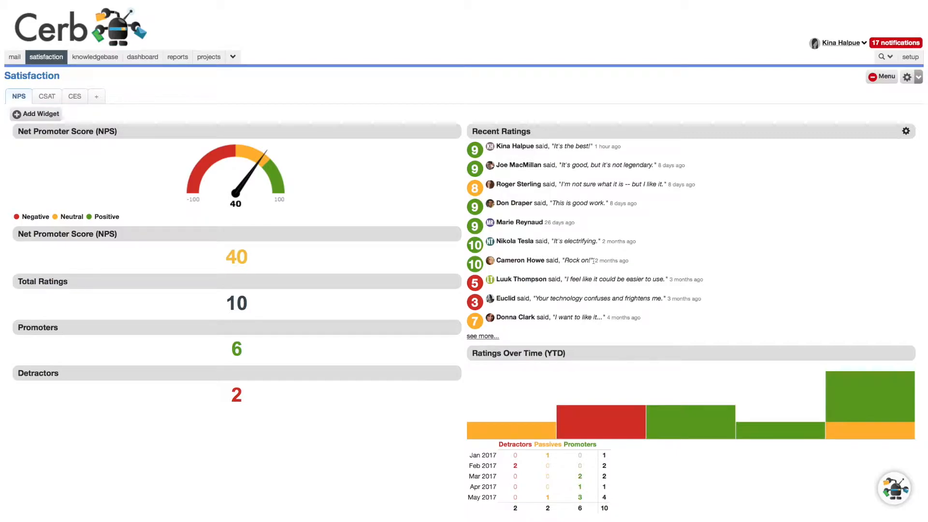
Step: Open the NPS Recent Ratings widget's settings, view its bot behavior, and set the cache to 300 seconds
{"action": "left_click", "coordinate": [906, 131]}
{"action": "left_click", "coordinate": [906, 131]}
{"action": "left_click", "coordinate": [818, 140]}
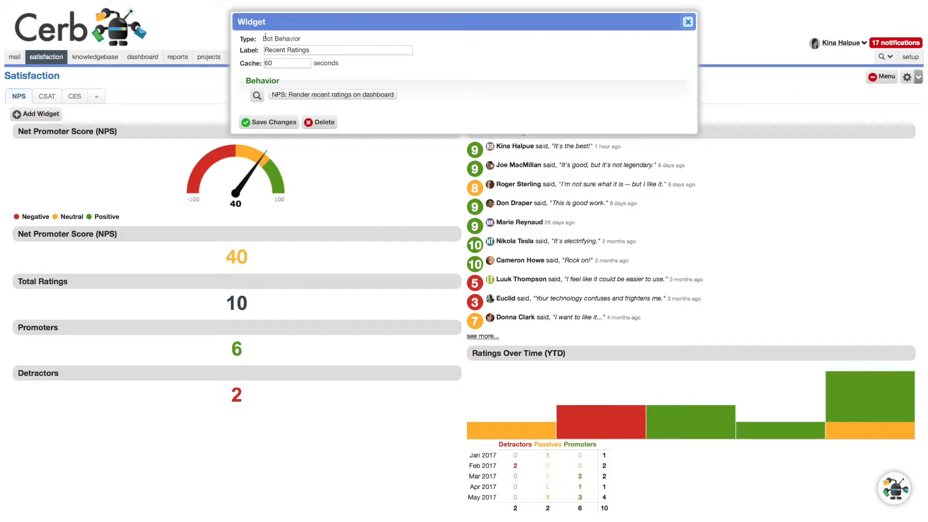
{"action": "left_click", "coordinate": [333, 95]}
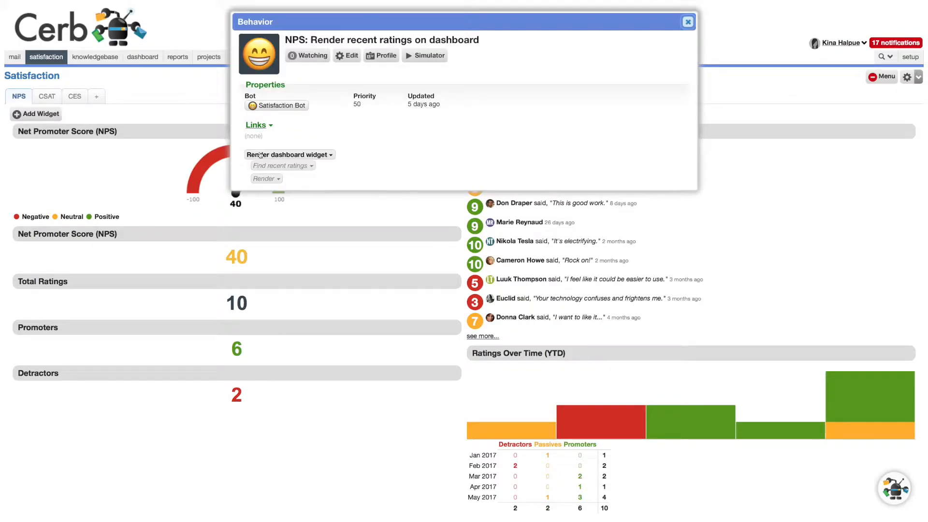
{"action": "left_click", "coordinate": [688, 22]}
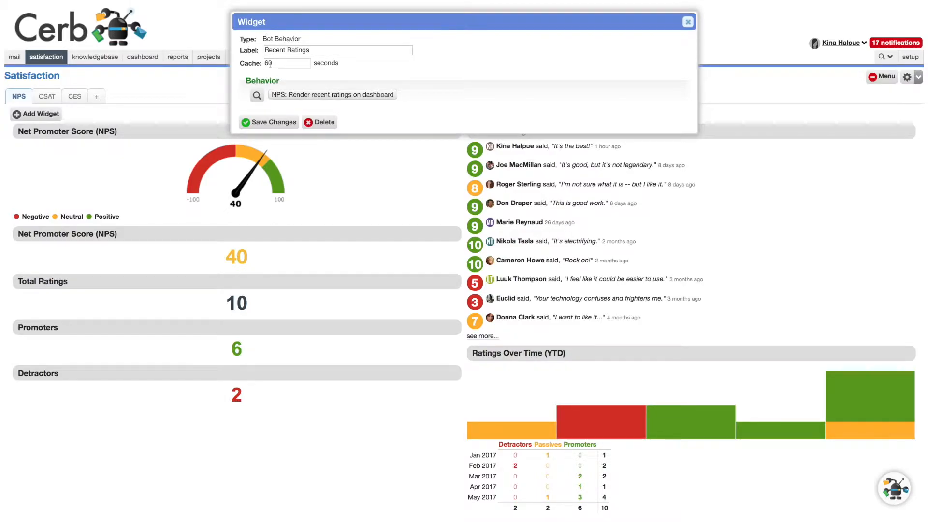
{"action": "double_click", "coordinate": [273, 62]}
{"action": "type", "text": "300"}
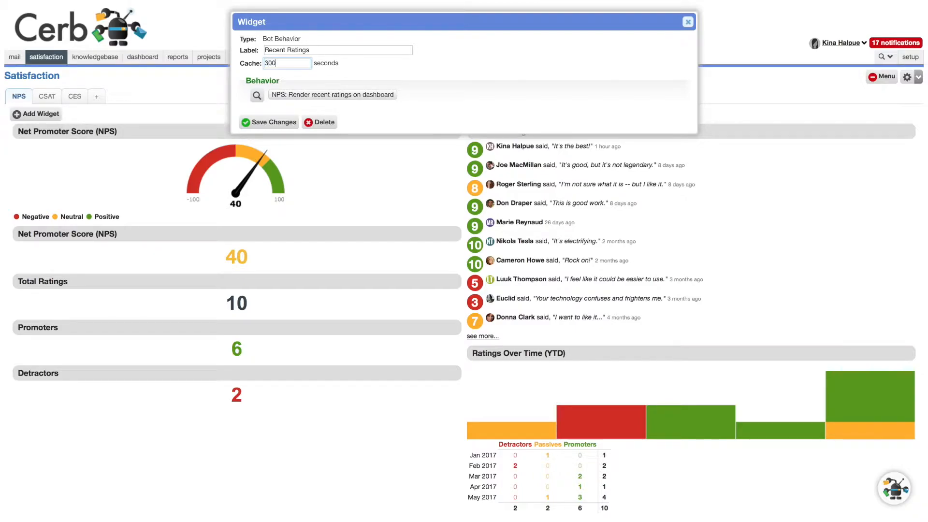
Step: Review the worklist, quick search filter and limit of the Find recent ratings action in the widget's bot behavior
{"action": "left_click", "coordinate": [292, 95]}
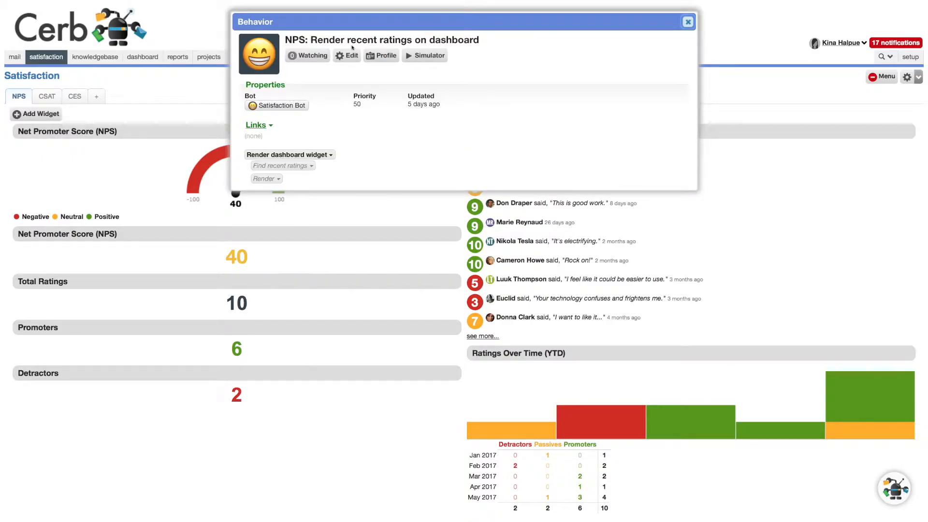
{"action": "left_click", "coordinate": [267, 178]}
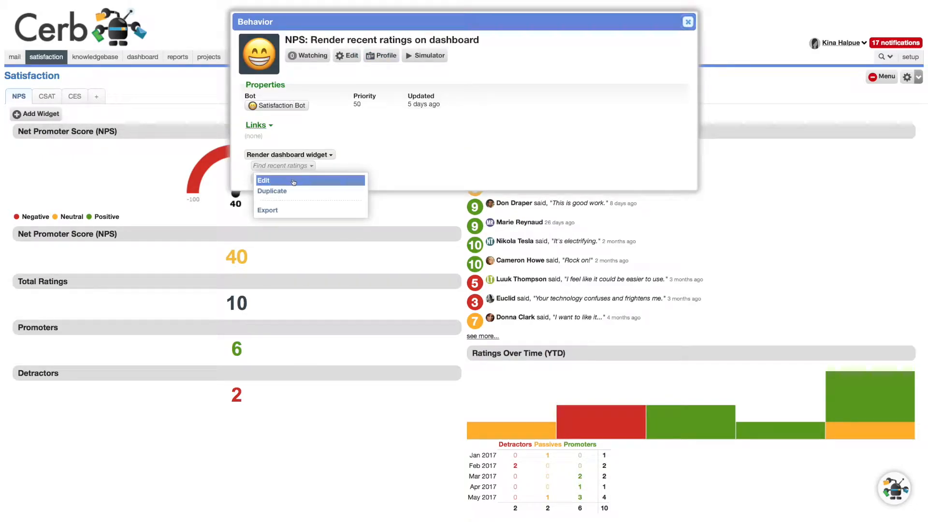
{"action": "left_click", "coordinate": [294, 181]}
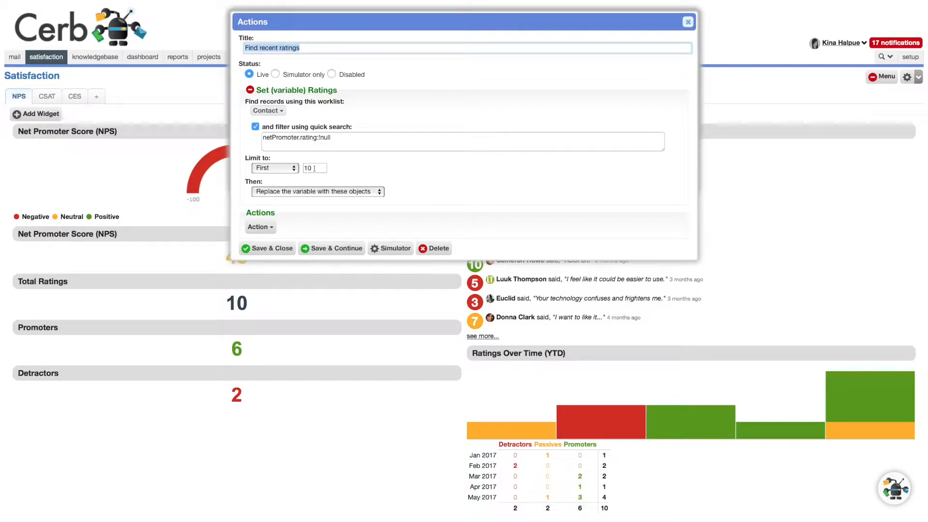
{"action": "key", "text": "Escape"}
Step: Review the Render action's HTML script, including the loop over var_ratings and the see more link, and close it
{"action": "left_click", "coordinate": [267, 180]}
{"action": "left_click", "coordinate": [279, 194]}
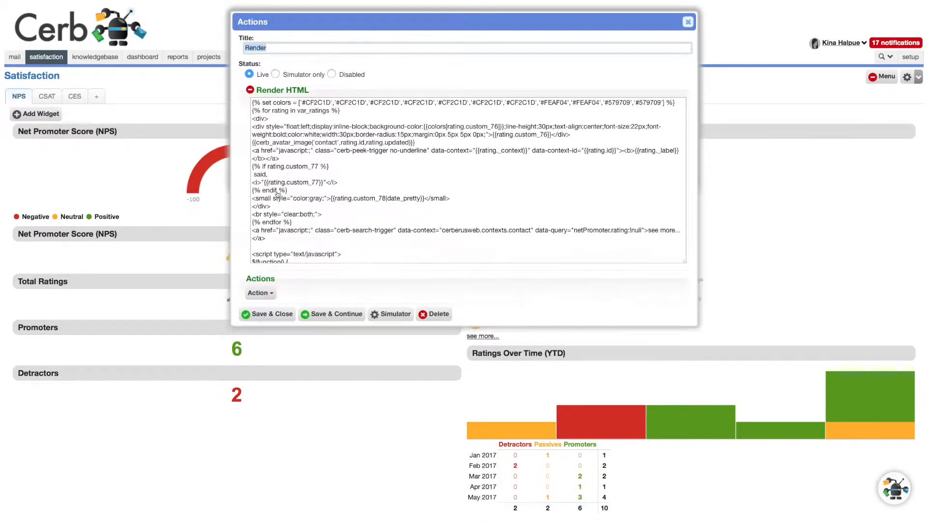
{"action": "scroll", "coordinate": [293, 116], "scroll_direction": "down", "scroll_amount": 2}
{"action": "scroll", "coordinate": [294, 116], "scroll_direction": "up", "scroll_amount": 3}
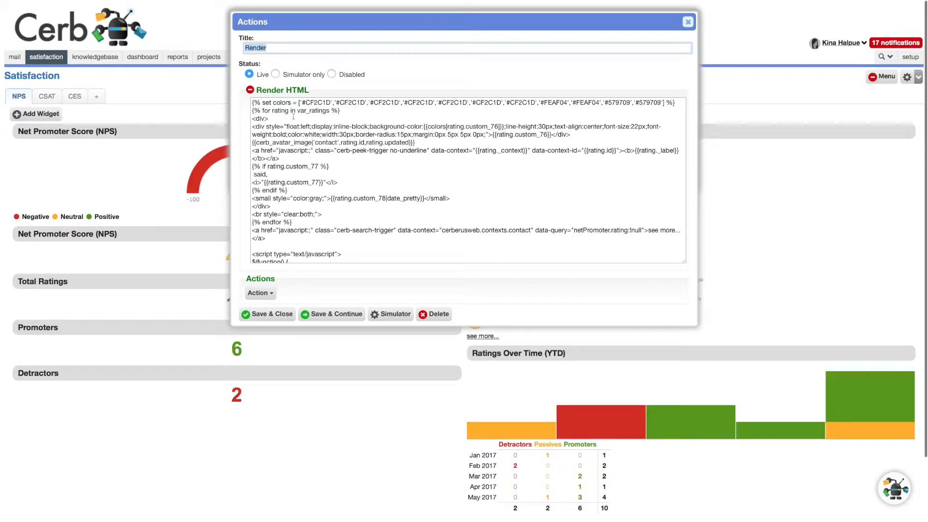
{"action": "left_click", "coordinate": [341, 111]}
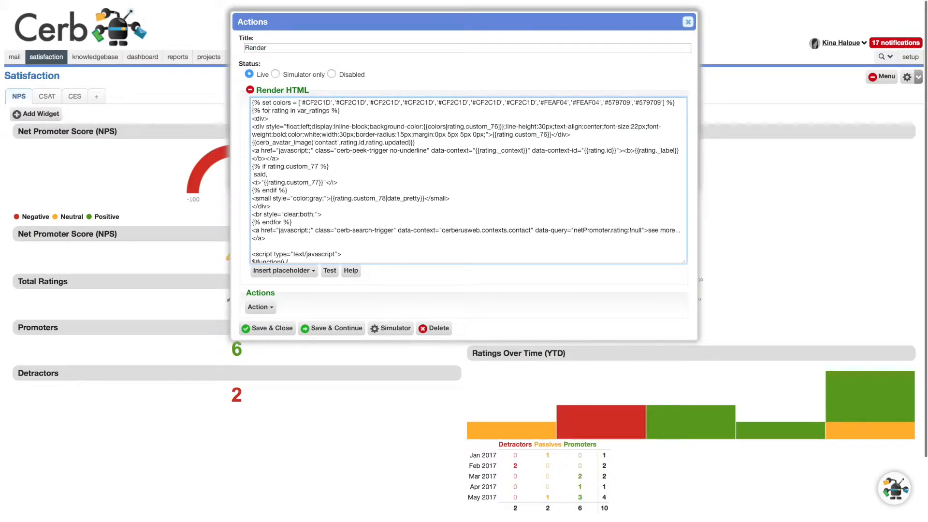
{"action": "left_click_drag", "start_coordinate": [341, 111], "coordinate": [251, 111]}
{"action": "left_click", "coordinate": [534, 229]}
{"action": "scroll", "coordinate": [455, 179], "scroll_direction": "down", "scroll_amount": 3}
{"action": "scroll", "coordinate": [464, 181], "scroll_direction": "up", "scroll_amount": 3}
{"action": "key", "text": "Escape"}
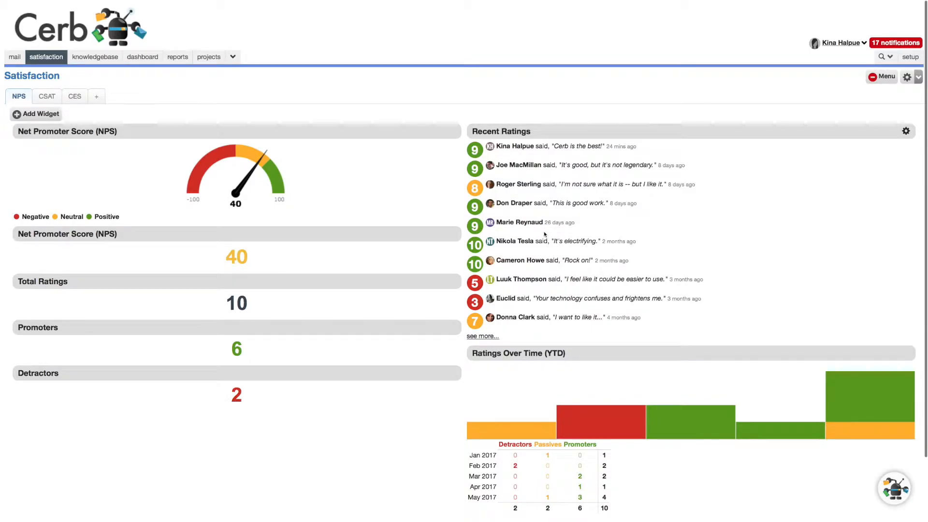
Step: Examine the Ratings Over Time (YTD) chart and its monthly breakdown, checking the January, February and May 2017 bars
{"action": "scroll", "coordinate": [532, 290], "scroll_direction": "down", "scroll_amount": 1}
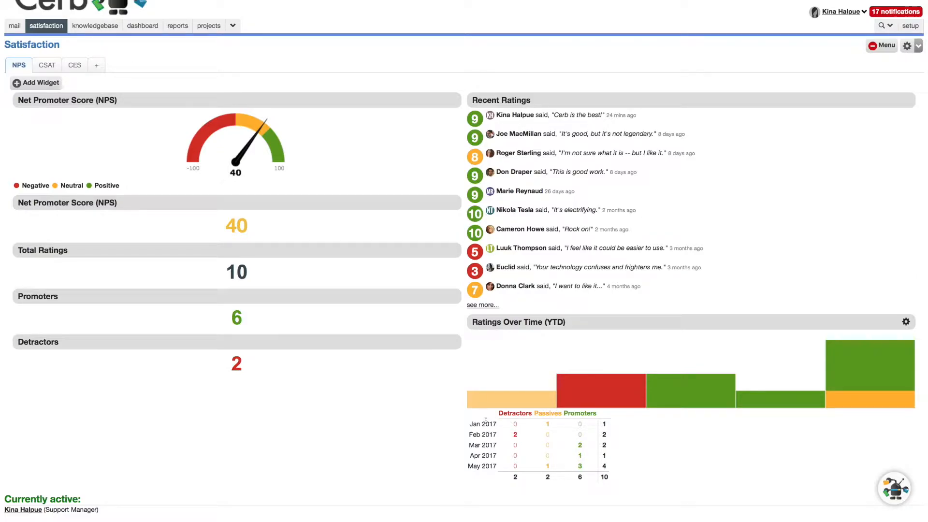
{"action": "mouse_move", "coordinate": [522, 398]}
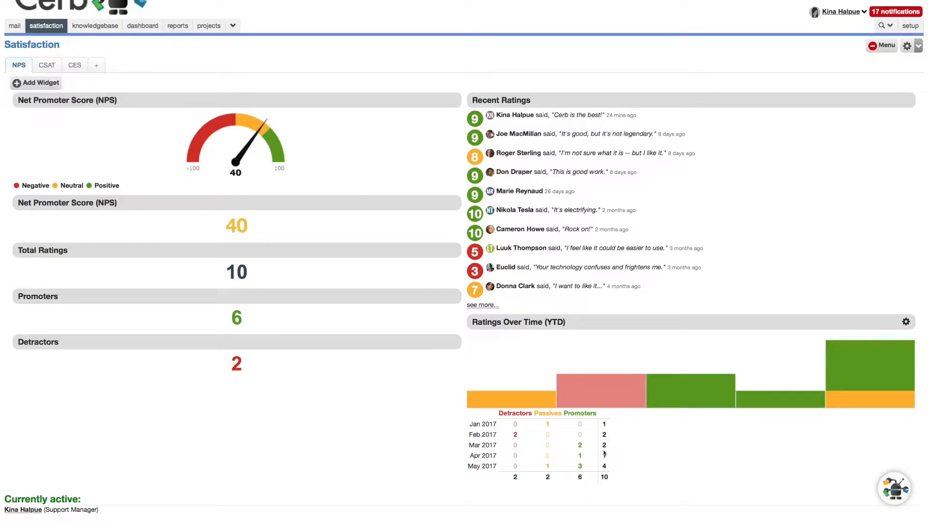
{"action": "mouse_move", "coordinate": [495, 378]}
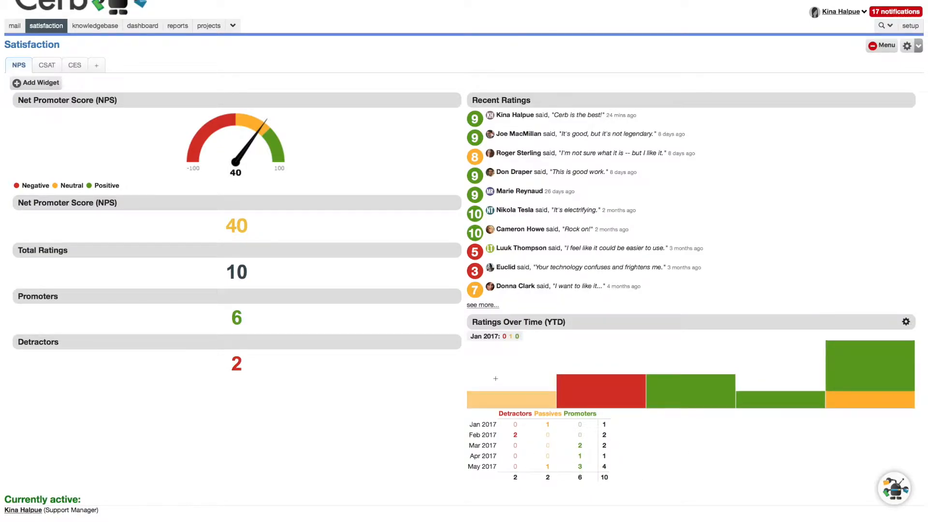
{"action": "mouse_move", "coordinate": [851, 356]}
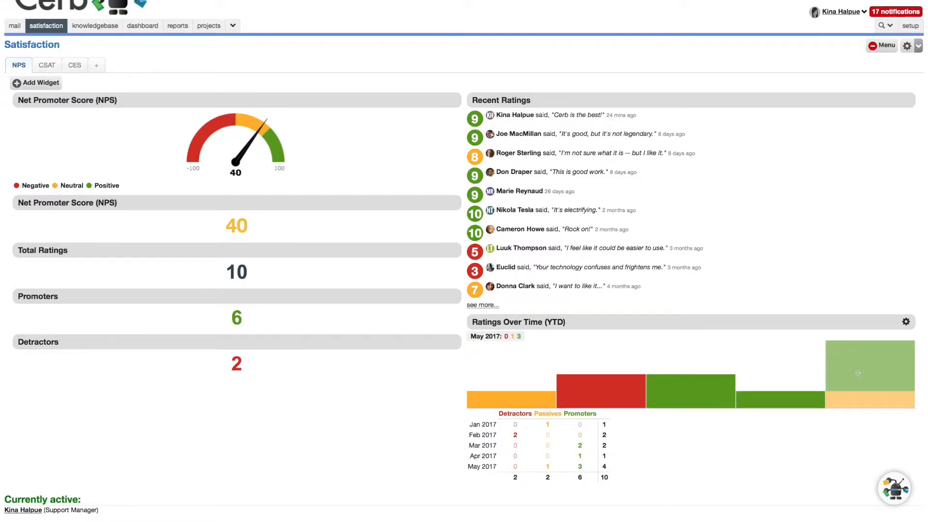
{"action": "scroll", "coordinate": [206, 194], "scroll_direction": "up", "scroll_amount": 2}
Step: Show the CSAT dashboard and view the worker record and the rated message of the first recent rating, closing each
{"action": "left_click", "coordinate": [43, 96]}
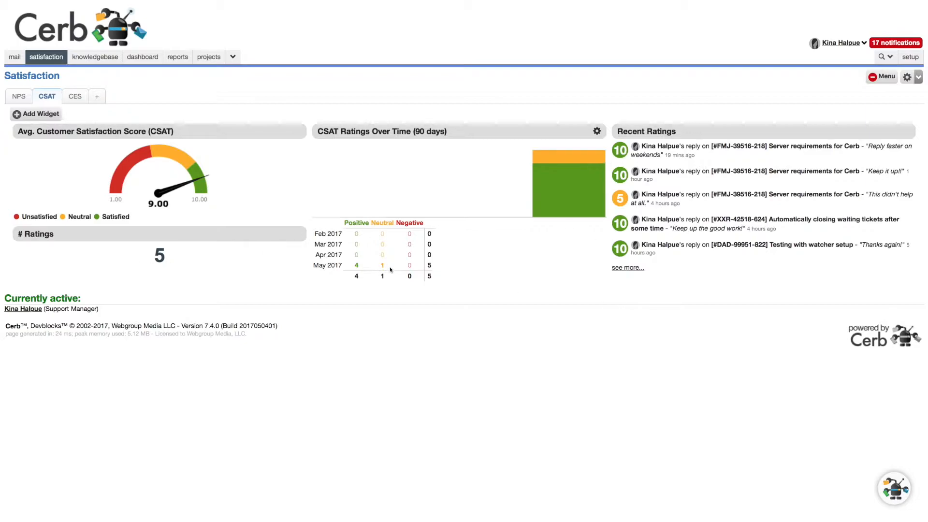
{"action": "mouse_move", "coordinate": [558, 175]}
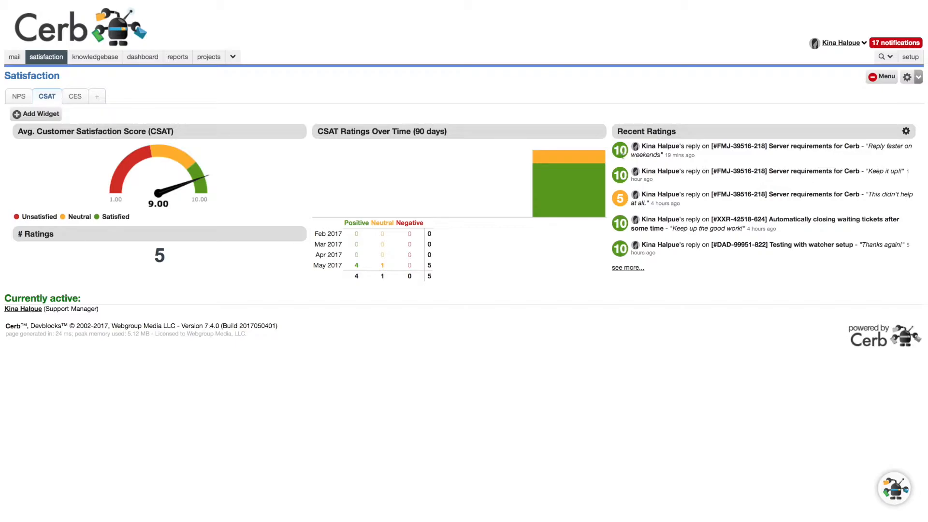
{"action": "left_click", "coordinate": [652, 148]}
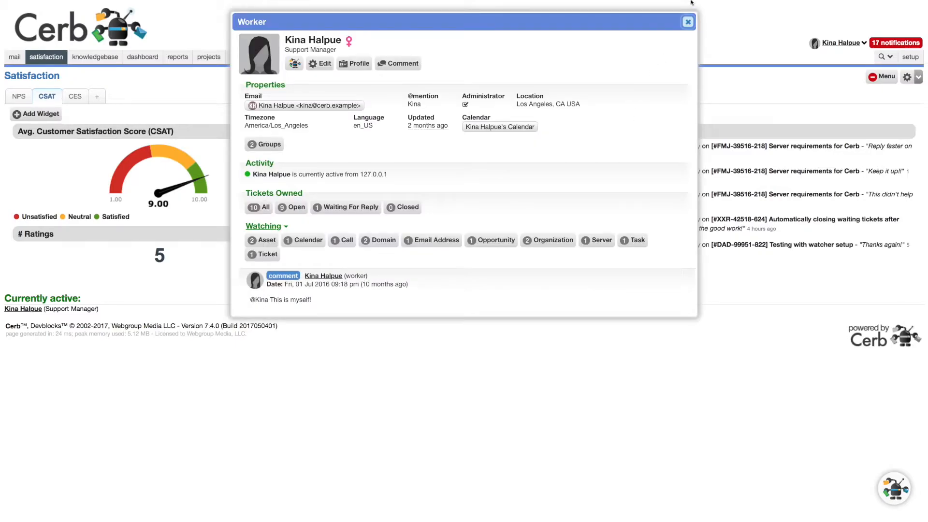
{"action": "key", "text": "Escape"}
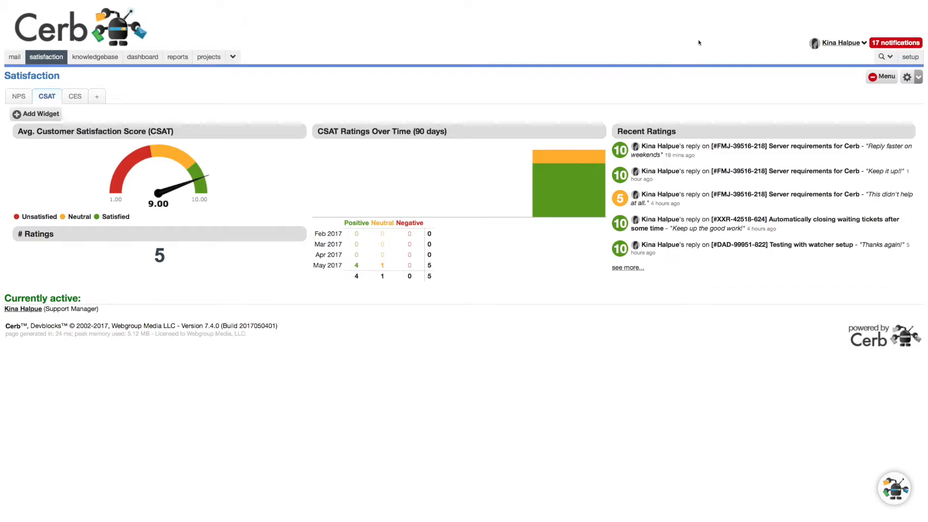
{"action": "left_click", "coordinate": [747, 147]}
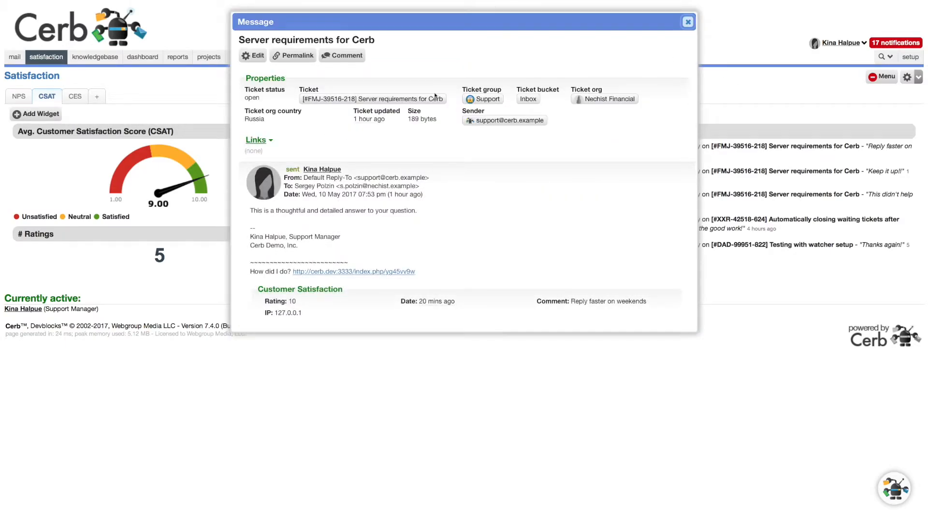
{"action": "left_click", "coordinate": [688, 22]}
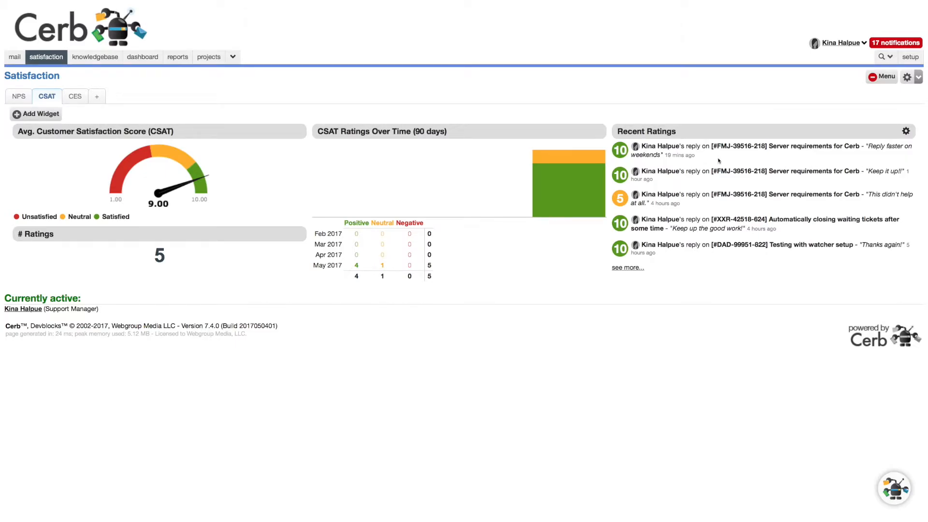
Step: Show the CES dashboard, review the gauge widget's data source and thresholds, and close its settings without saving
{"action": "left_click", "coordinate": [75, 96]}
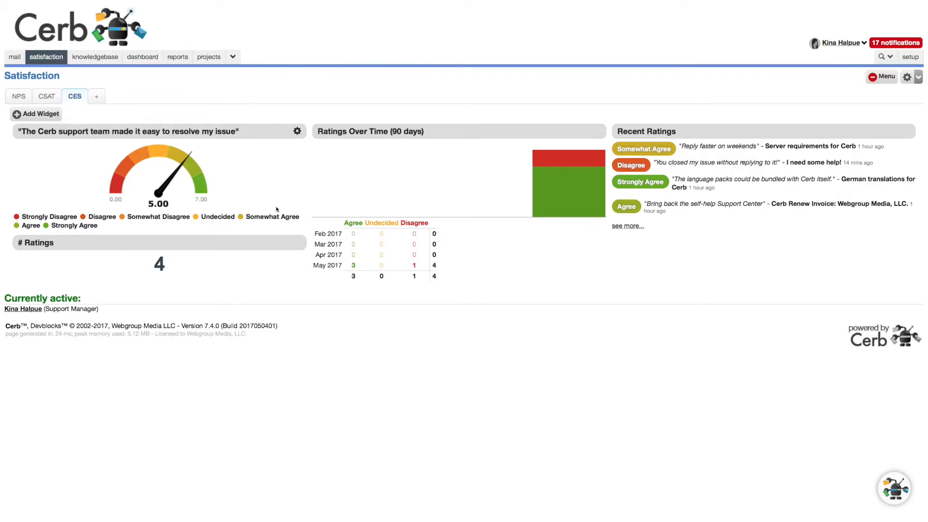
{"action": "left_click", "coordinate": [297, 131]}
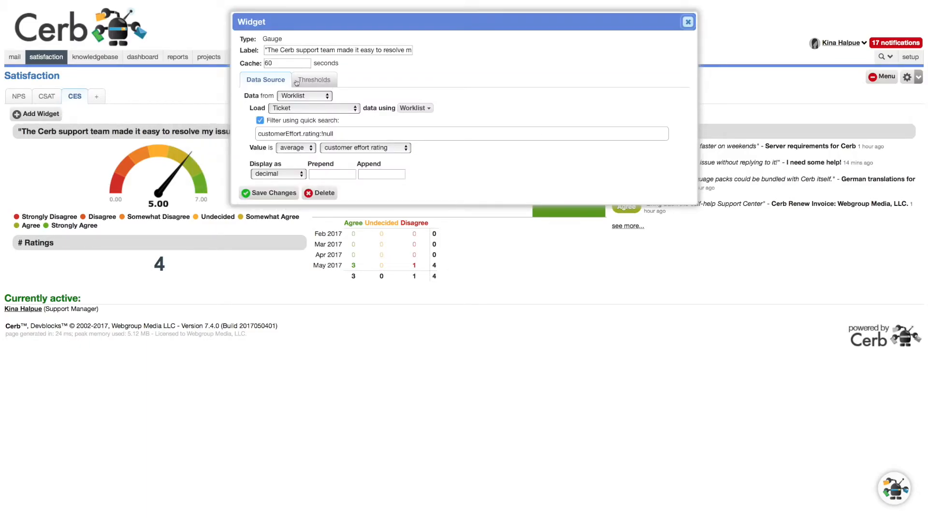
{"action": "left_click", "coordinate": [312, 80]}
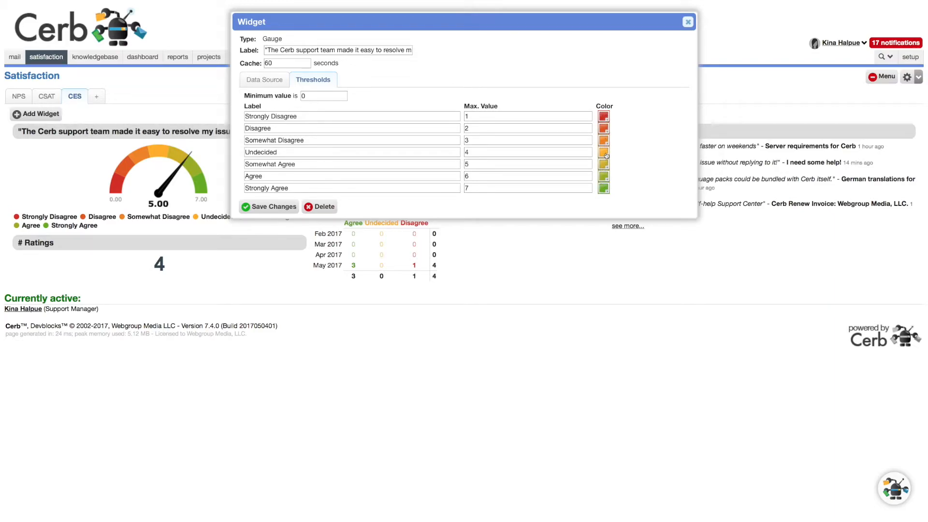
{"action": "left_click", "coordinate": [267, 79]}
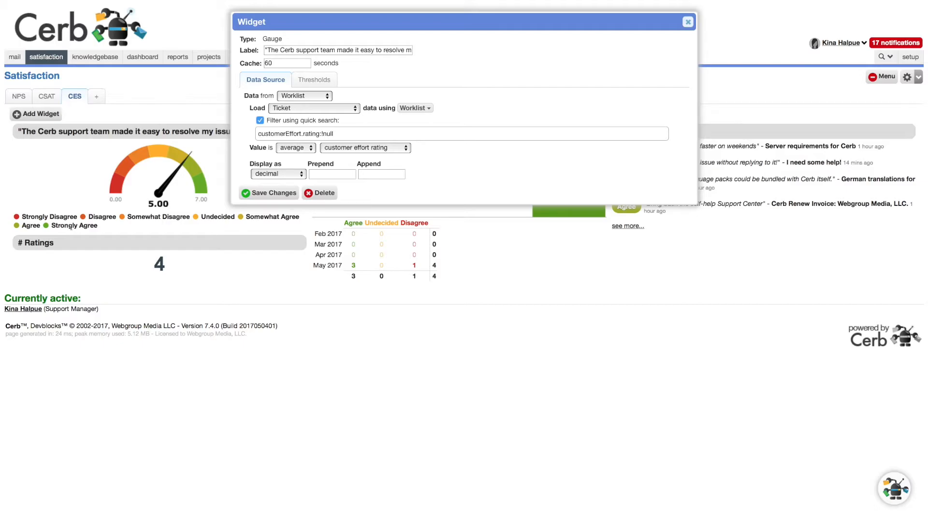
{"action": "left_click", "coordinate": [688, 22]}
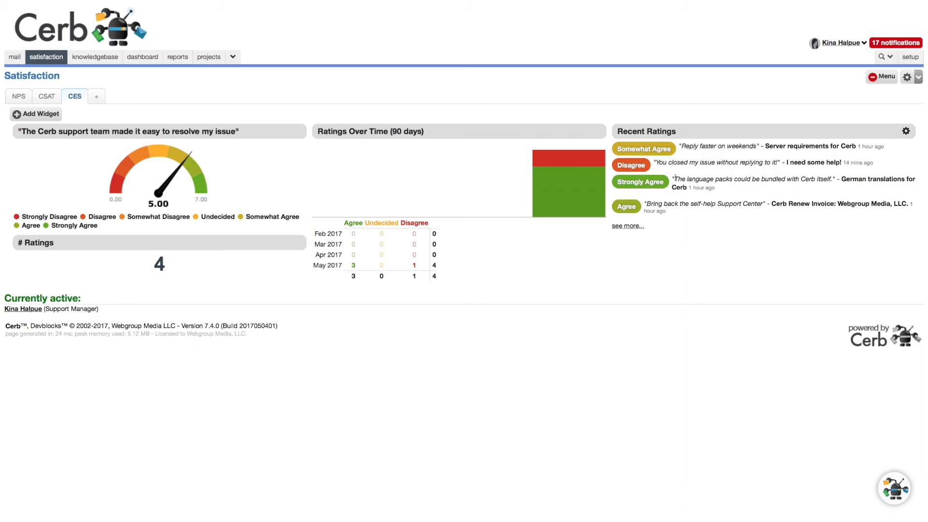
Step: Revisit the NPS, CSAT and CES dashboards in turn and return to NPS
{"action": "left_click", "coordinate": [18, 96]}
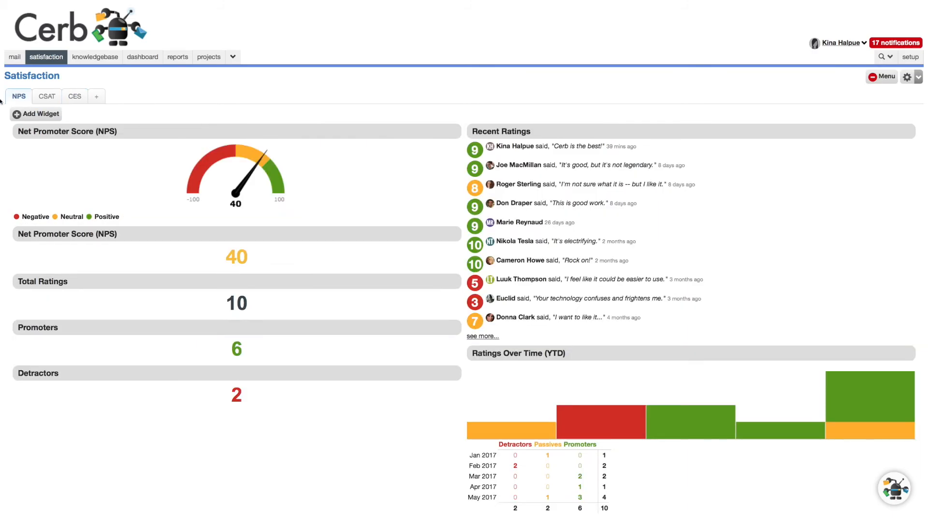
{"action": "left_click", "coordinate": [50, 100]}
{"action": "left_click", "coordinate": [78, 101]}
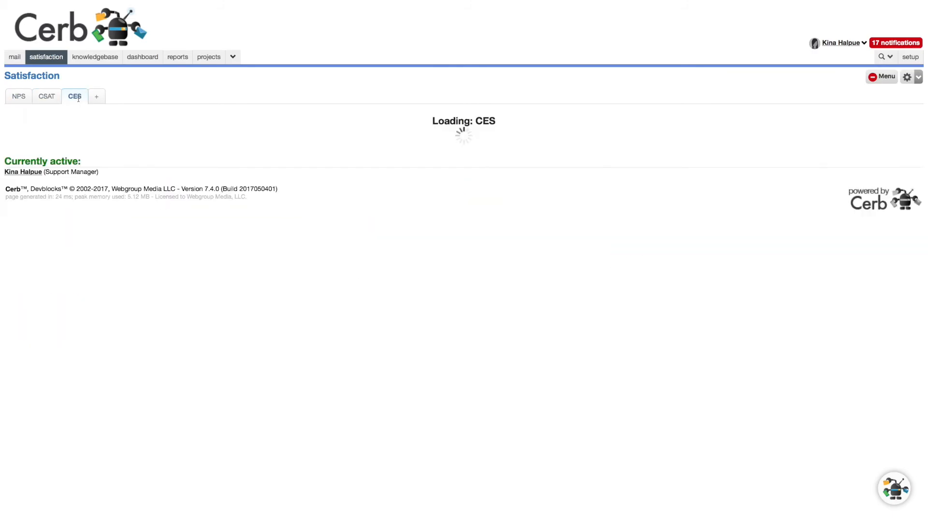
{"action": "left_click", "coordinate": [19, 98]}
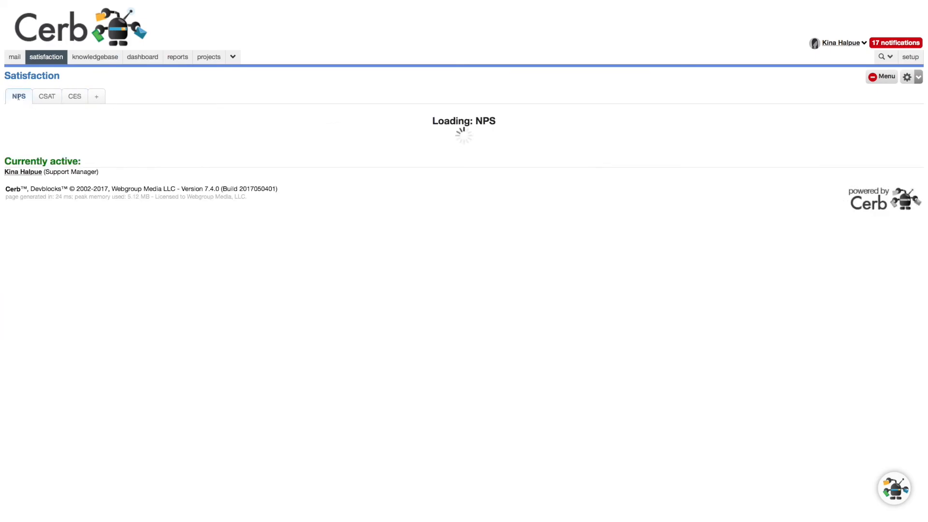